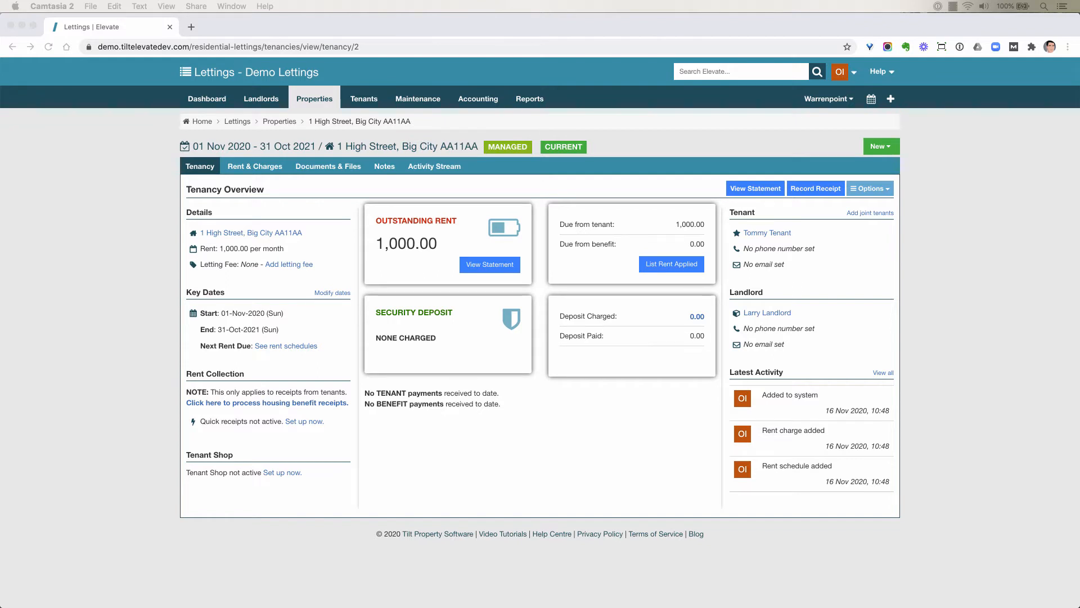
# Open the property linked to this tenancy and examine the management fee percentage in its management details
pyautogui.click(288, 234)
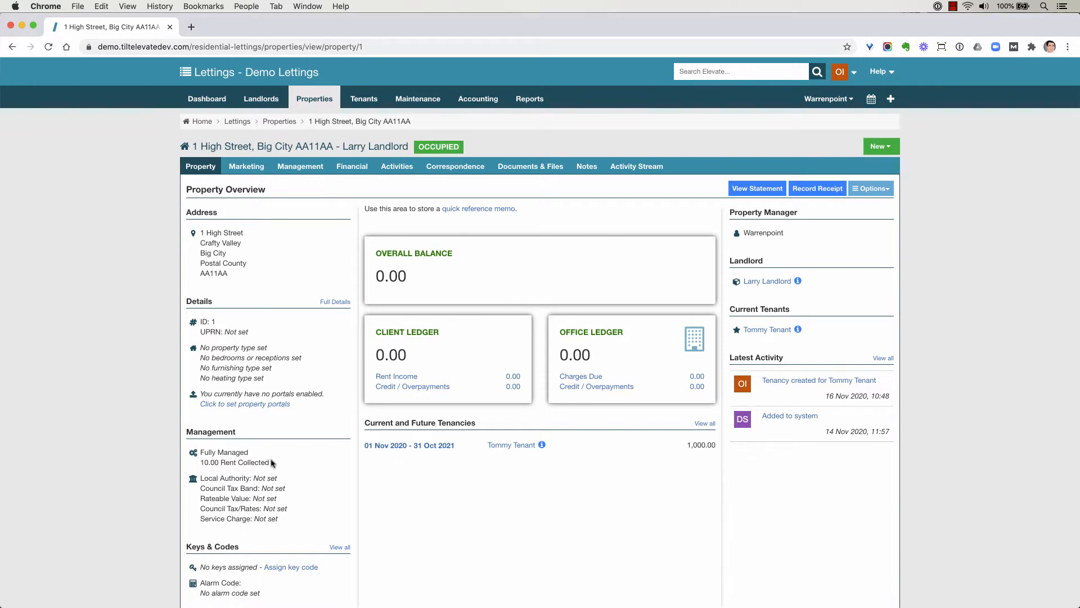
pyautogui.moveTo(270, 462); pyautogui.dragTo(201, 459)
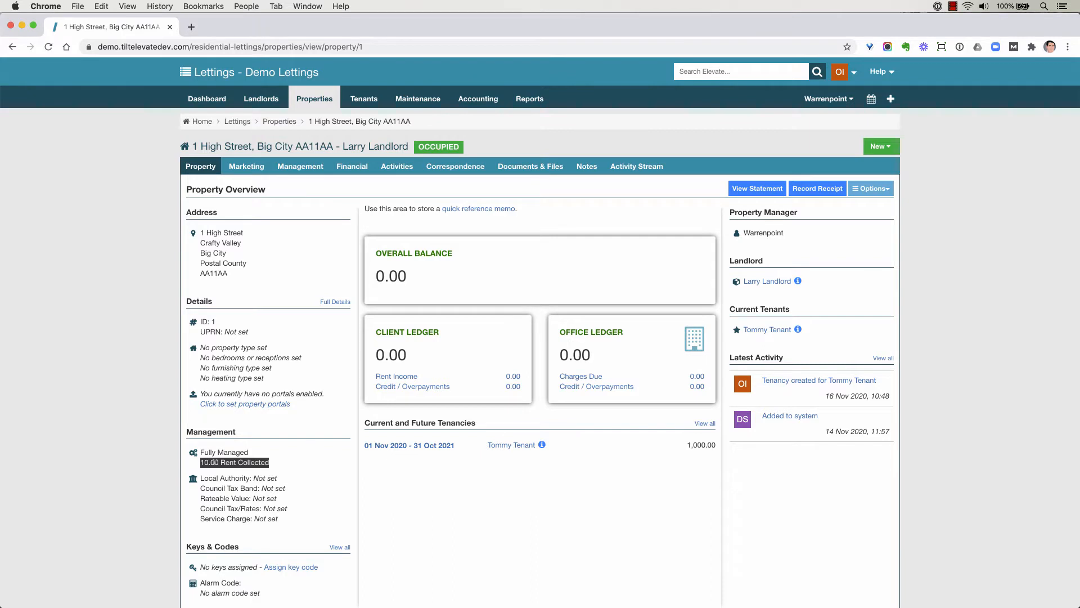
pyautogui.click(323, 454)
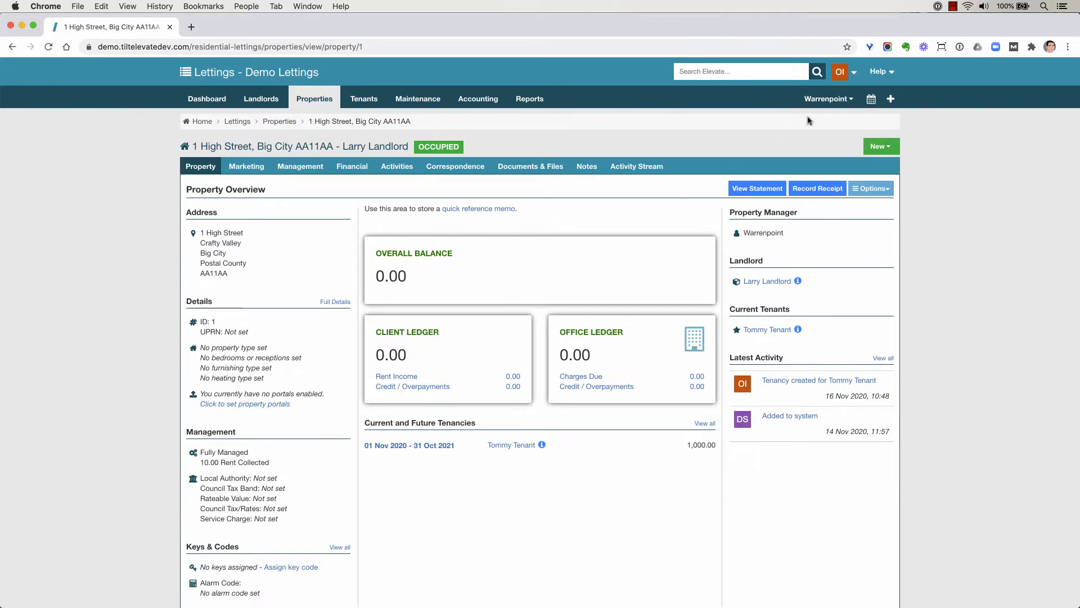
# Open the default management fees in the lettings settings to review the default percentage and letting fee
pyautogui.click(854, 72)
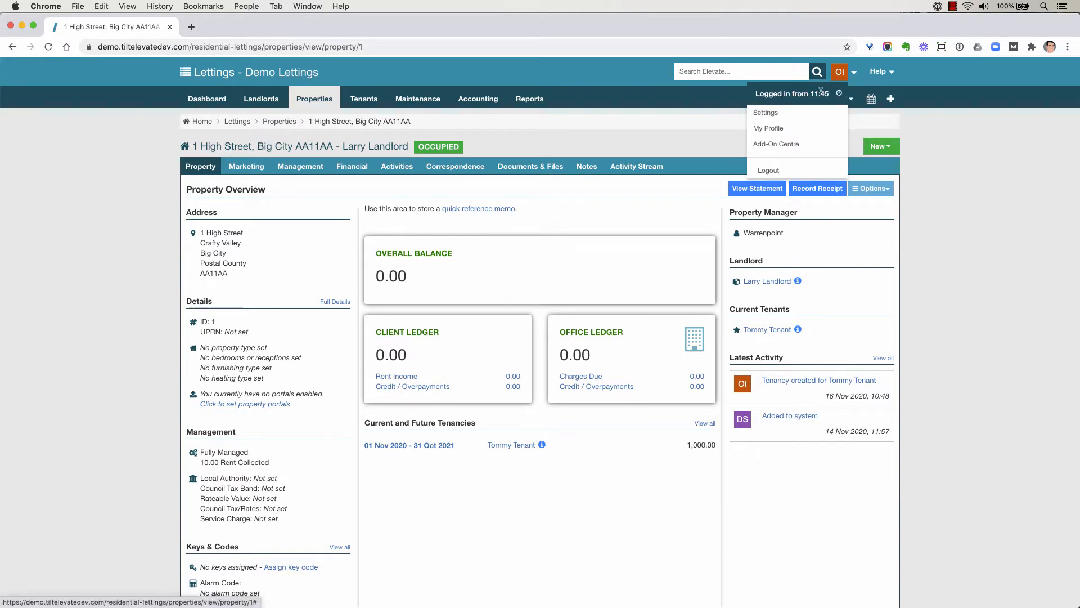
pyautogui.click(794, 115)
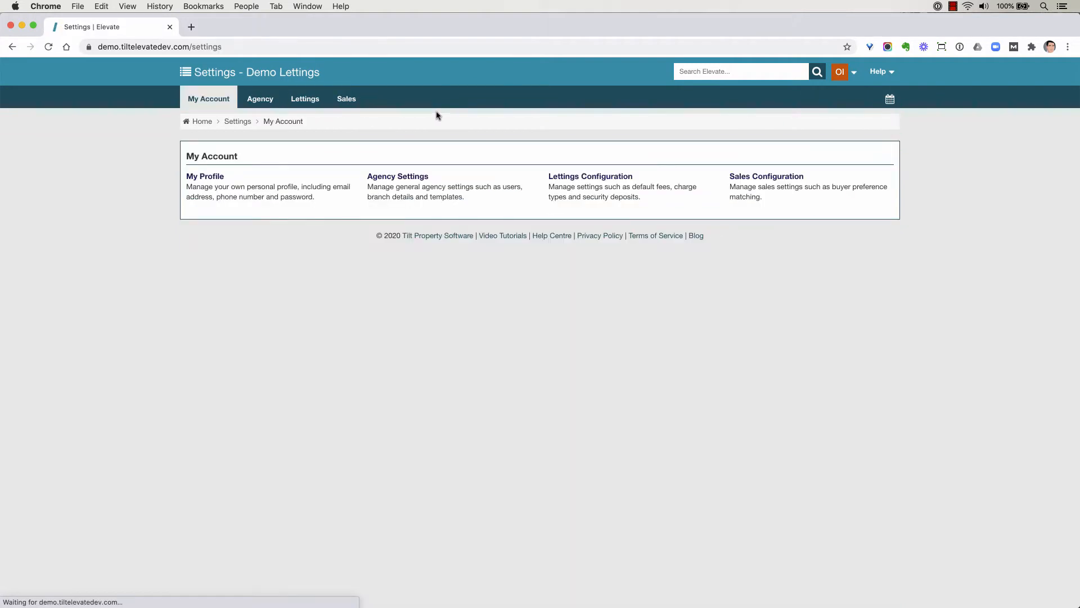
pyautogui.click(299, 99)
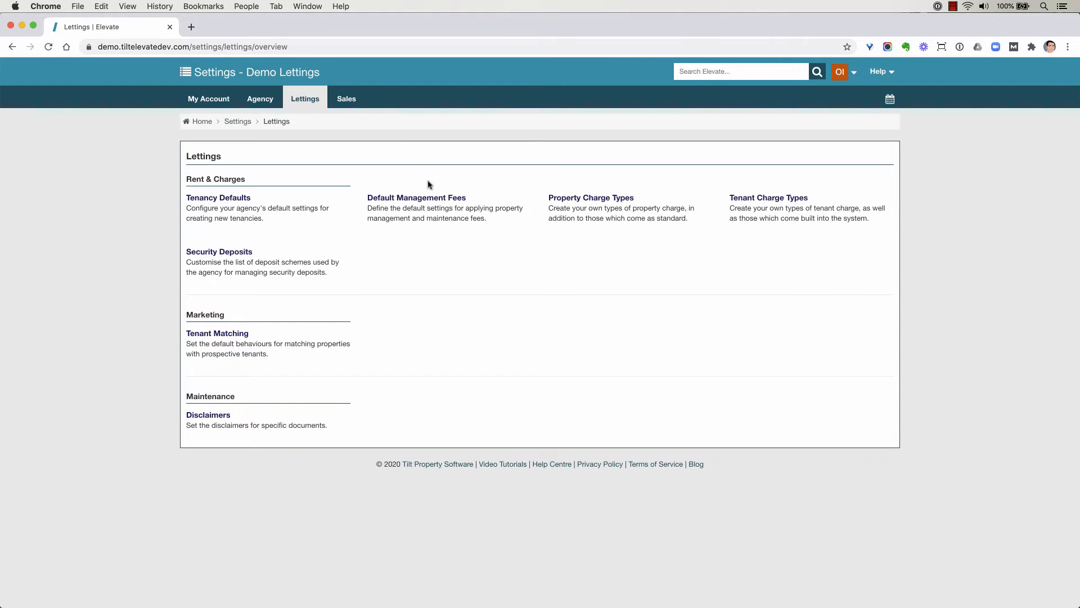
pyautogui.click(431, 198)
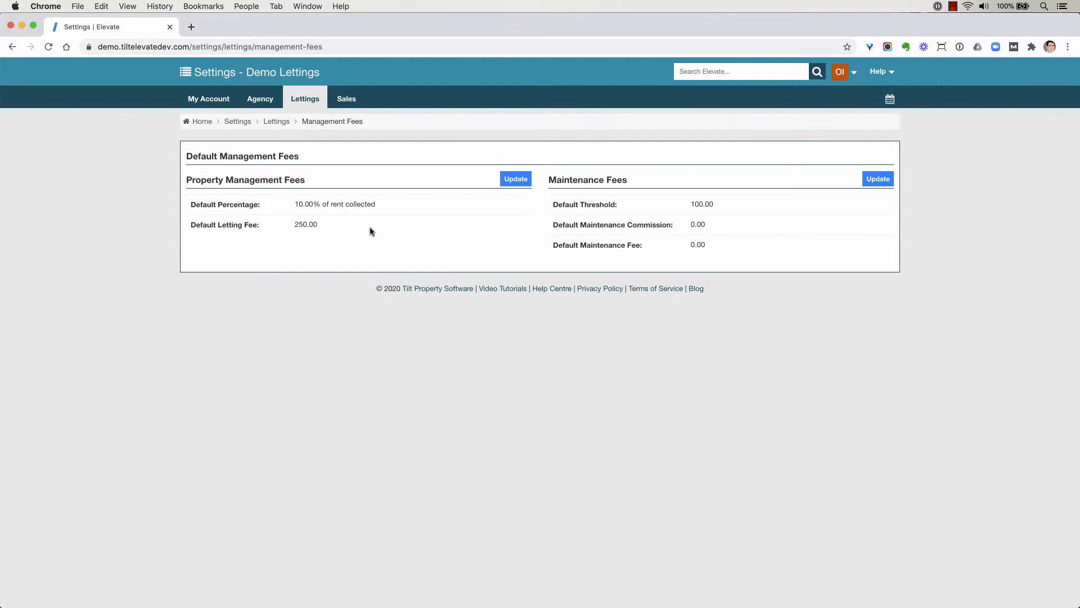
pyautogui.click(516, 179)
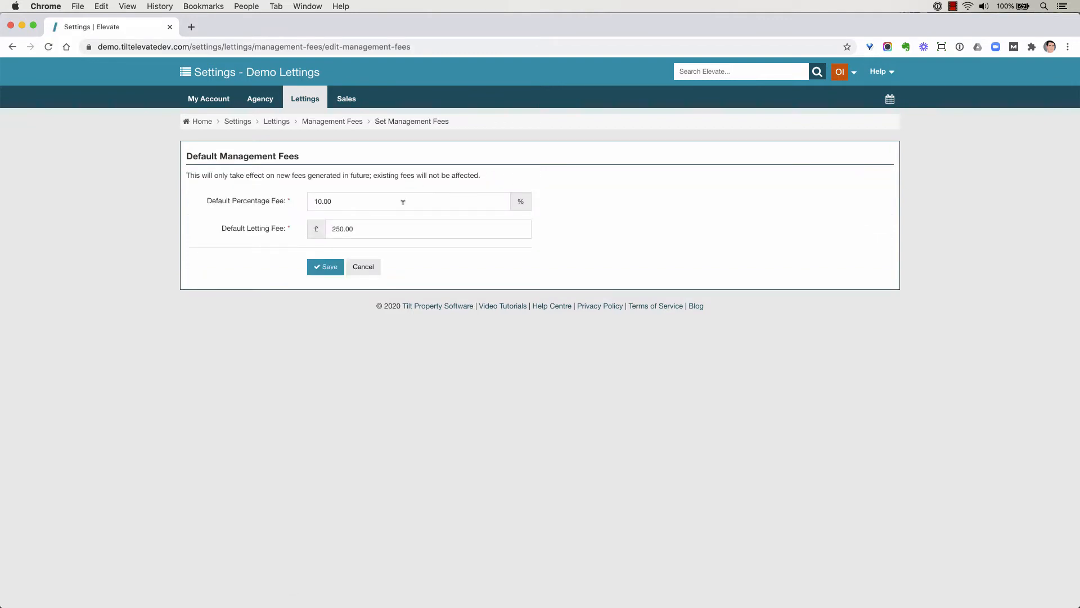
pyautogui.moveTo(403, 201); pyautogui.dragTo(186, 194)
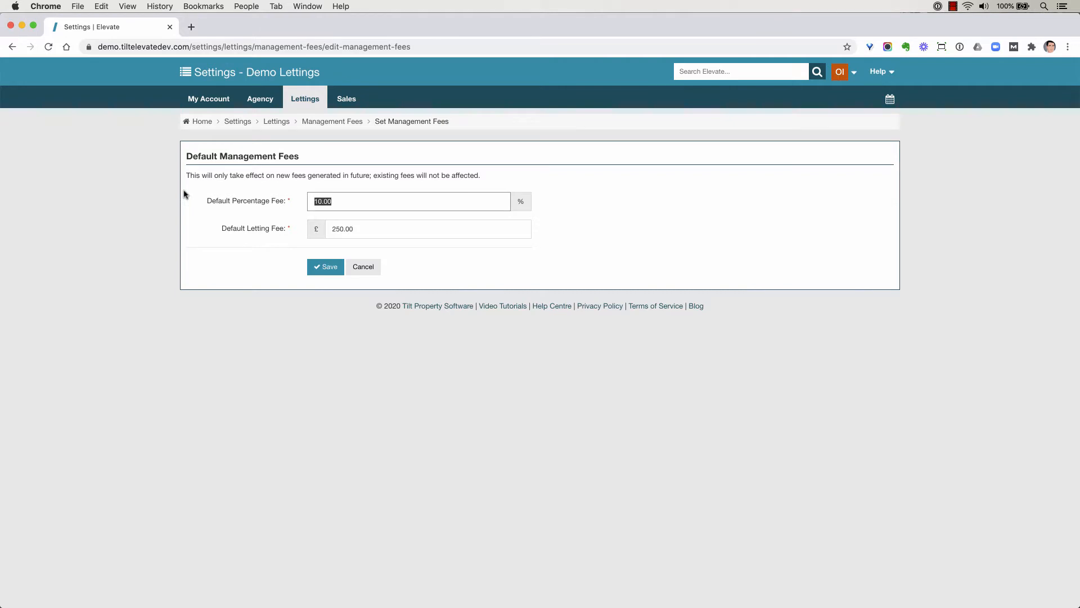
pyautogui.write('0')
pyautogui.press('super+z')
pyautogui.click(367, 270)
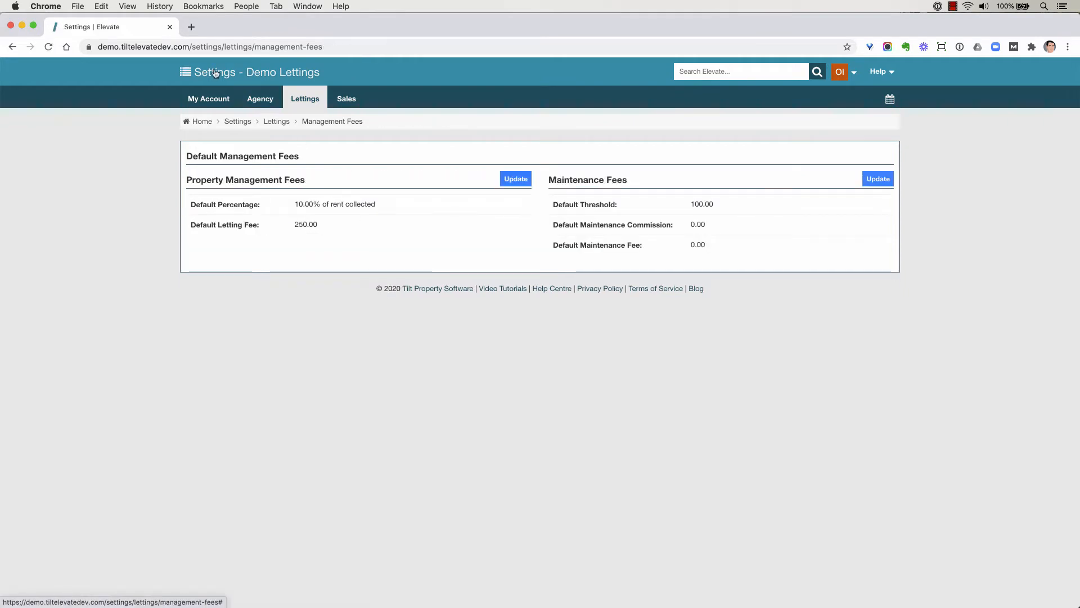
# Return to Lettings and check the prefilled management fee on the new property form, leaving without saving
pyautogui.click(185, 72)
pyautogui.click(222, 153)
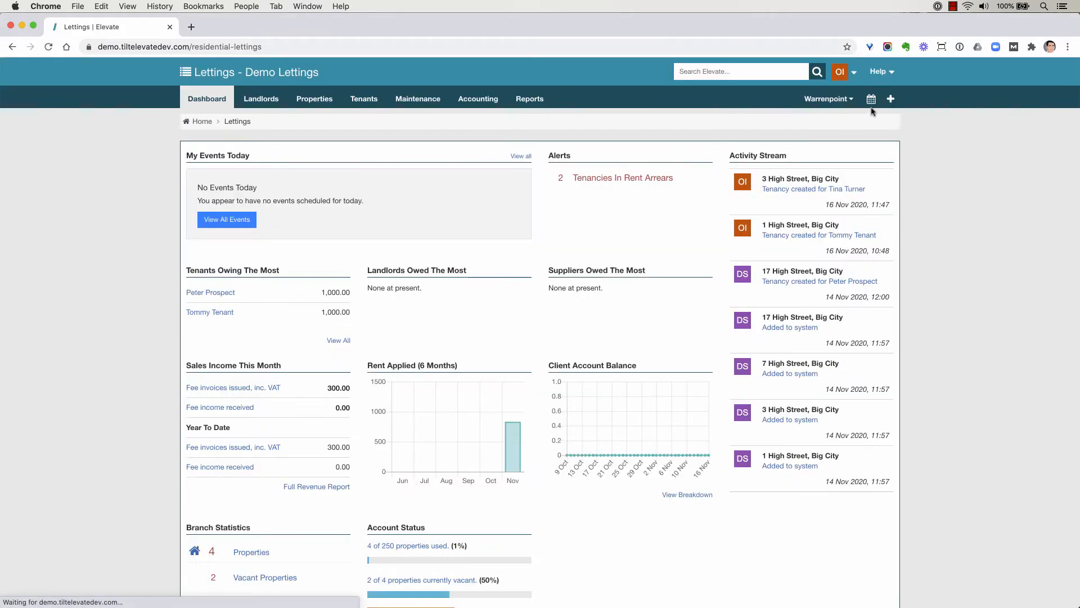
pyautogui.click(890, 99)
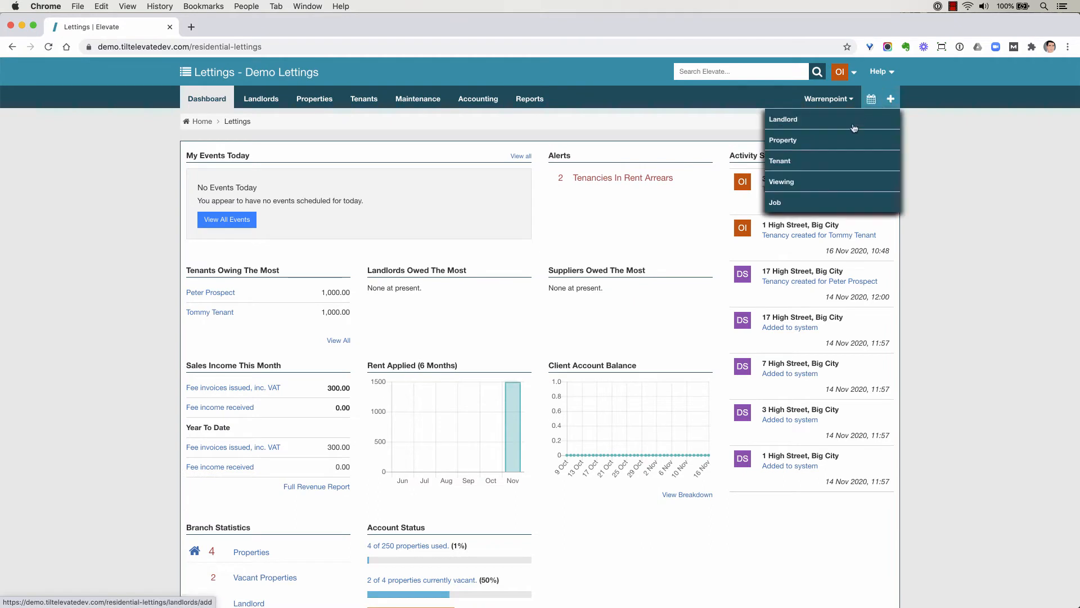
pyautogui.click(828, 143)
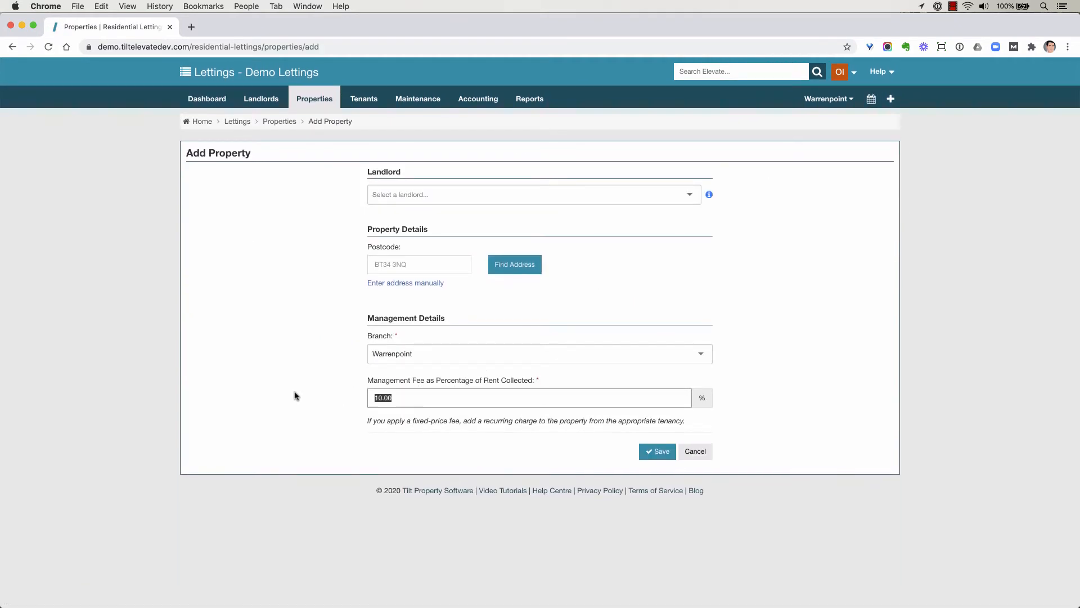
pyautogui.click(696, 452)
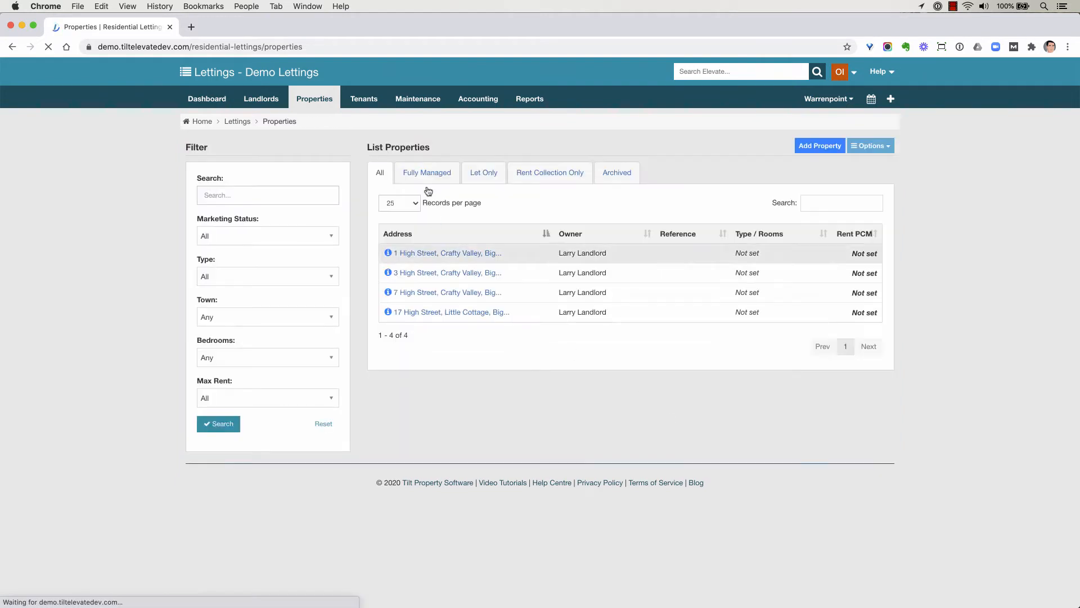
# List the current tenancies and open the second one, running 01 Nov 2020 to 31 Oct 2021
pyautogui.click(299, 99)
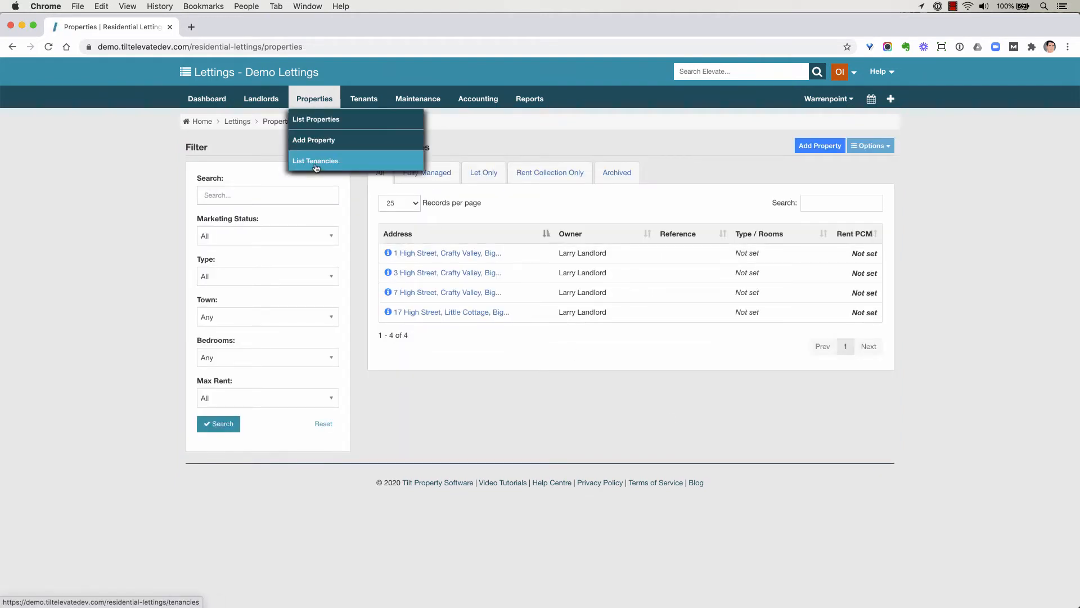
pyautogui.click(314, 165)
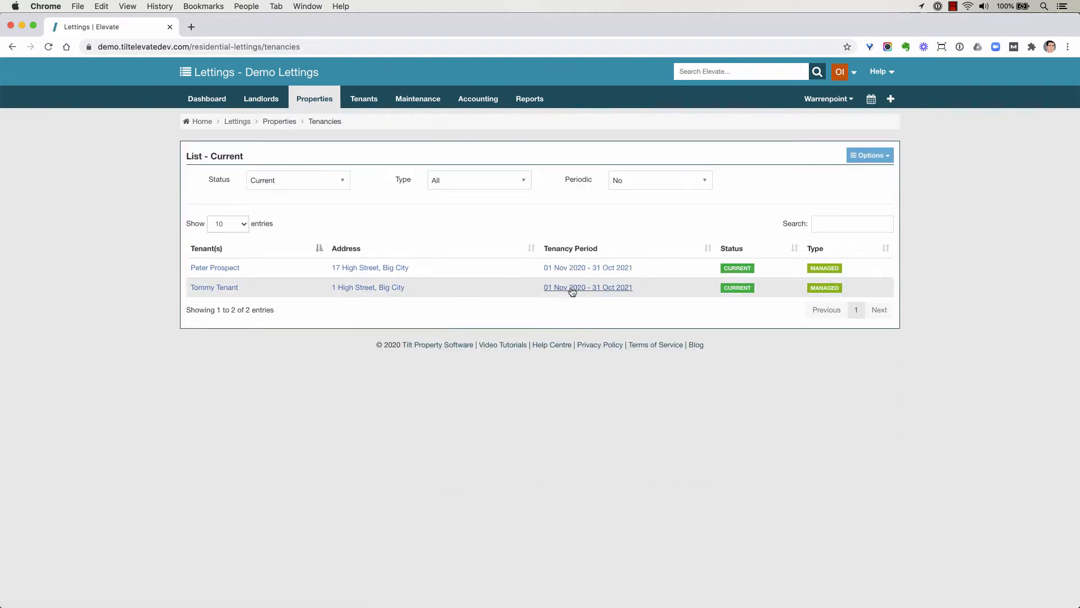
pyautogui.click(577, 288)
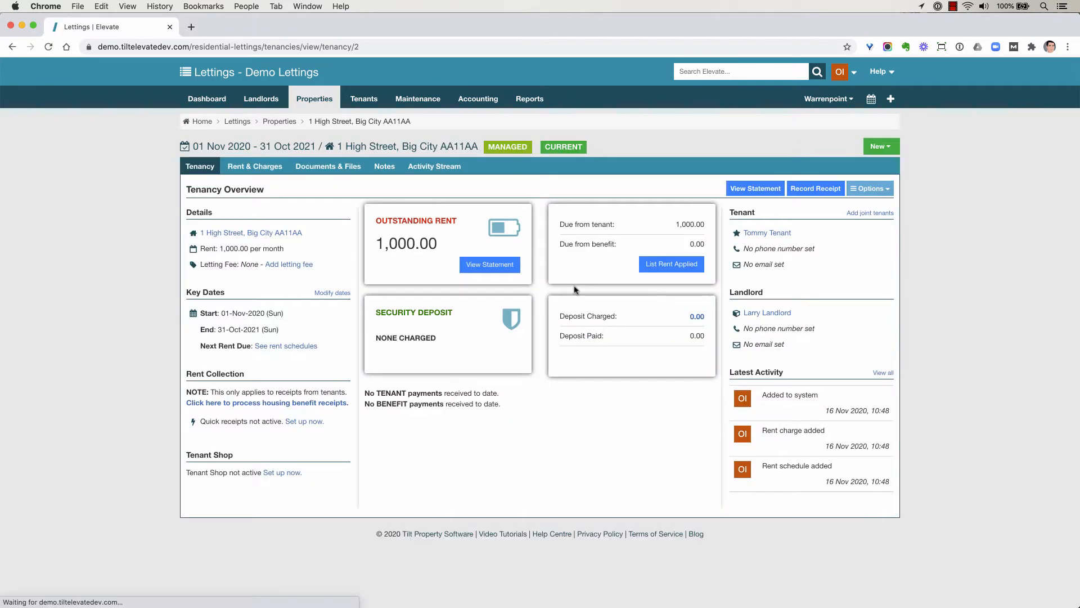
# Record and save a tenant receipt of 1000.00 for this tenancy
pyautogui.click(812, 192)
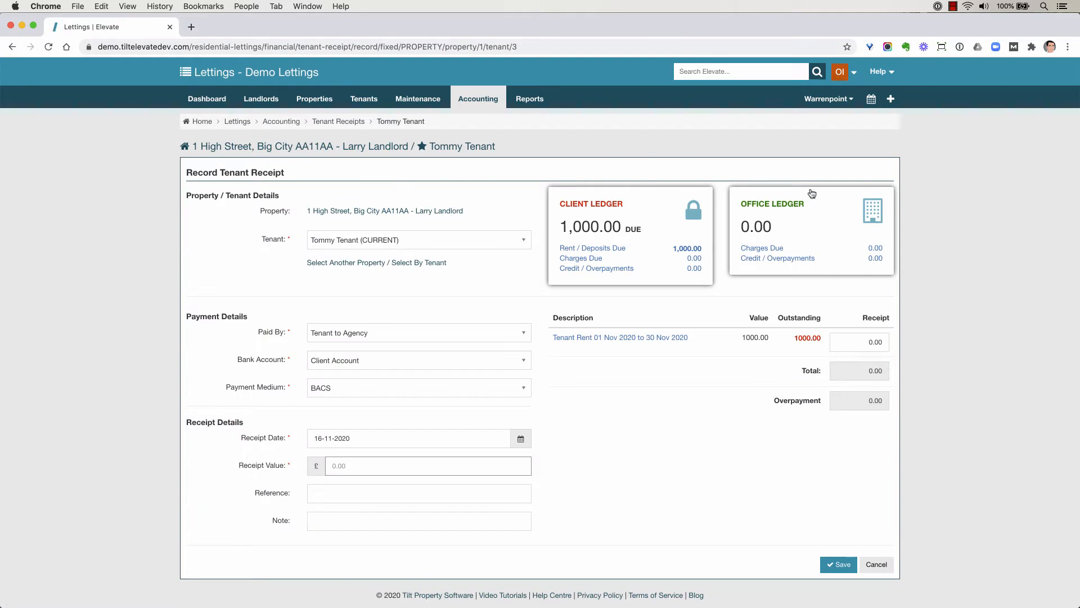
pyautogui.write('1000')
pyautogui.press('Tab')
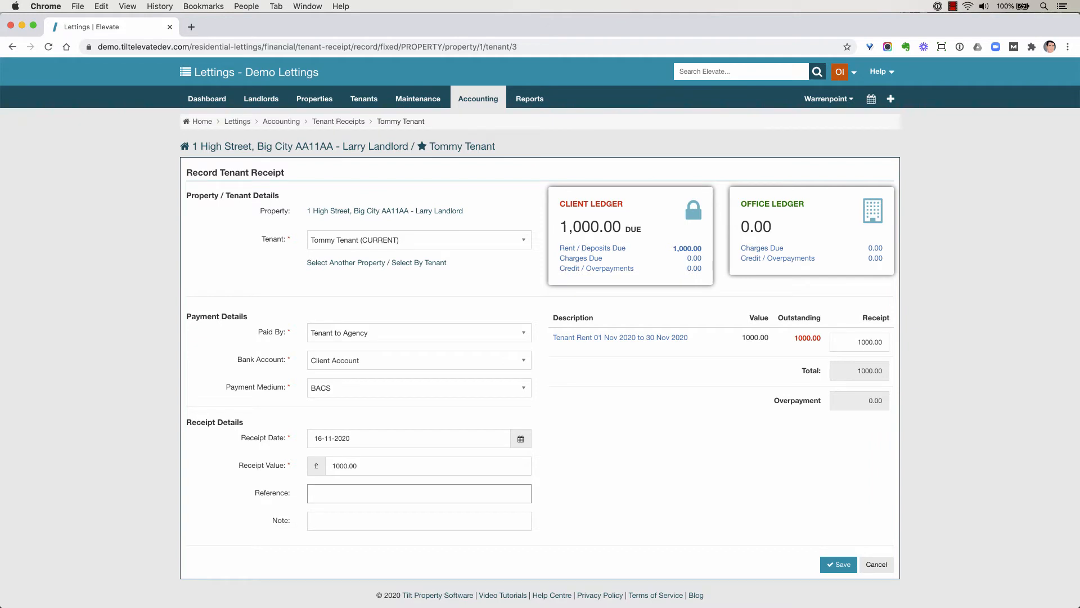
pyautogui.click(844, 565)
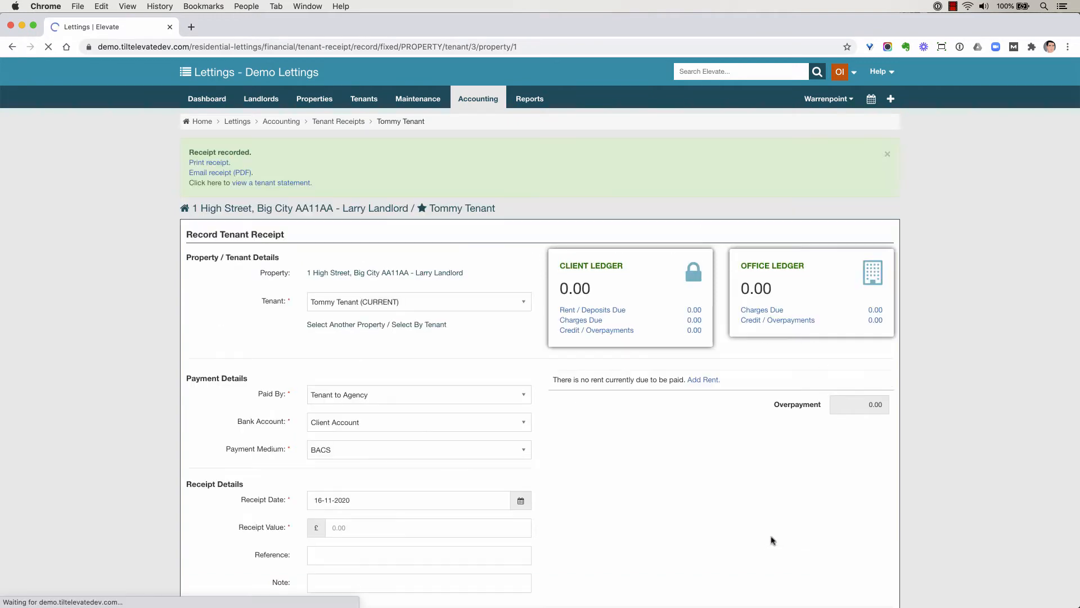
# Open the property's office ledger charges and view the details of the management fee charge dated 16 Nov 2020
pyautogui.click(341, 208)
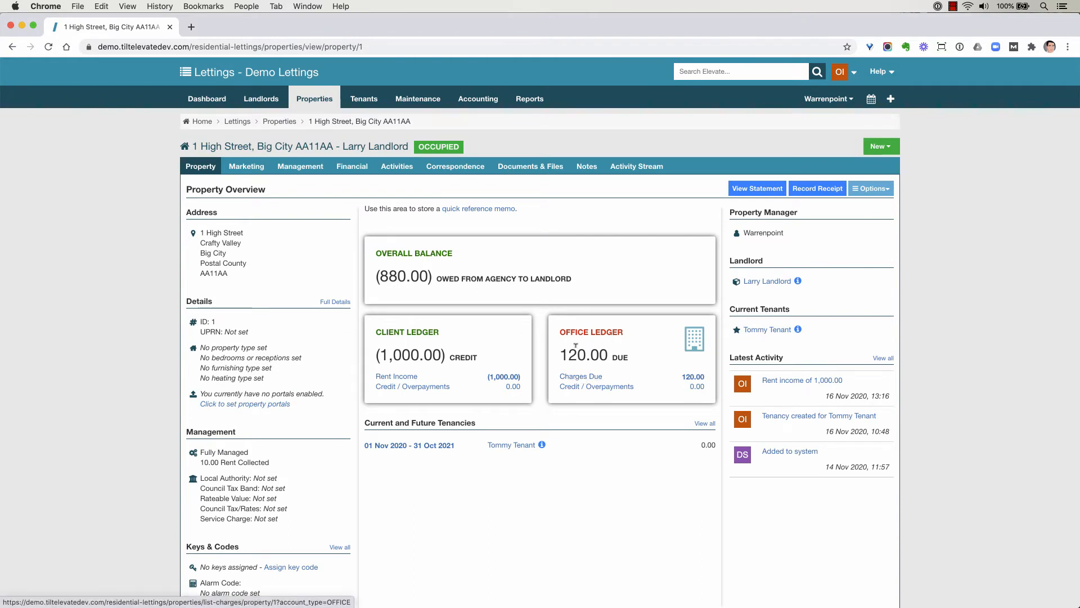
pyautogui.tripleClick(614, 356)
pyautogui.click(593, 377)
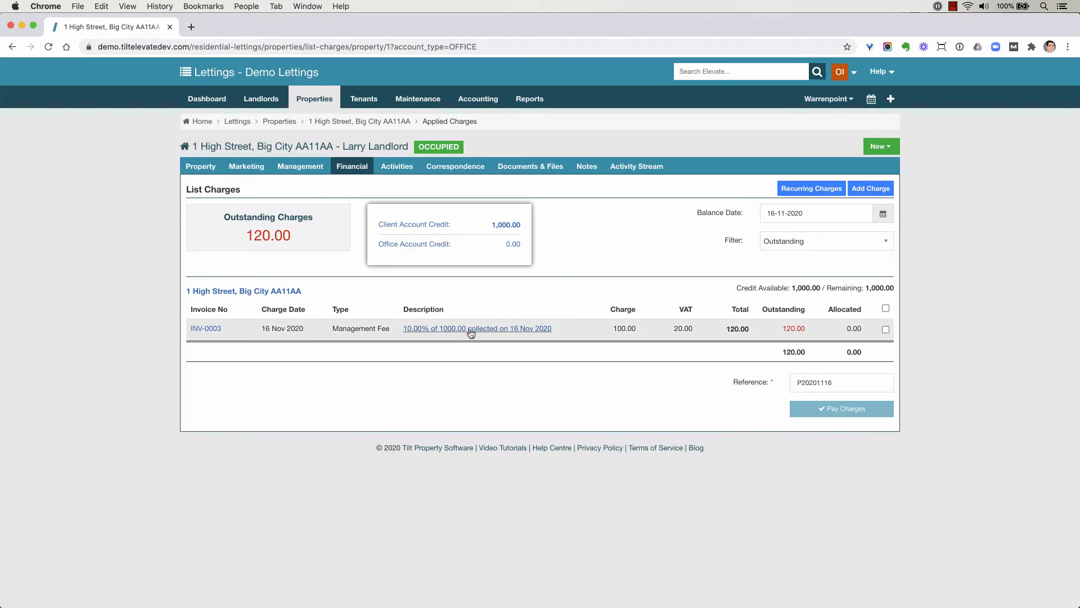
pyautogui.click(471, 332)
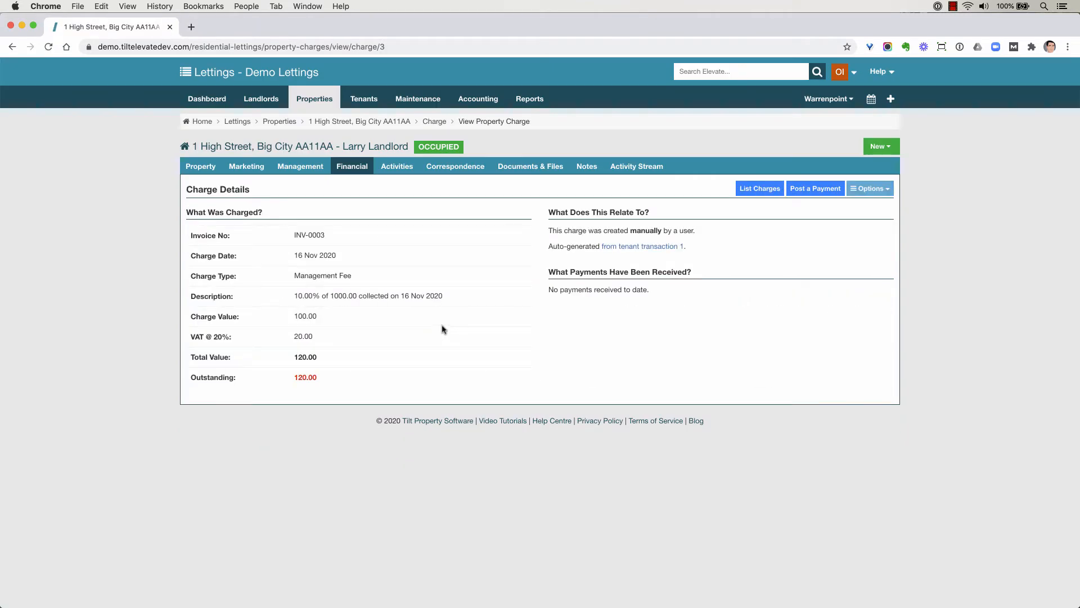
# Review the property's management fee configuration, opening the initial fee's edit form and leaving it without saving
pyautogui.click(351, 150)
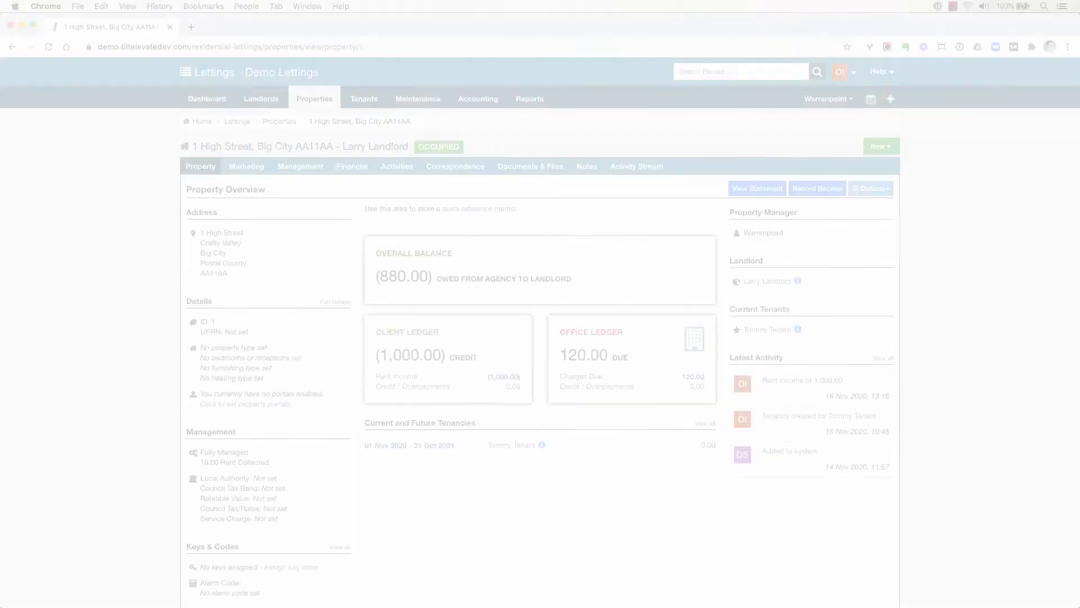
pyautogui.click(300, 166)
pyautogui.click(313, 232)
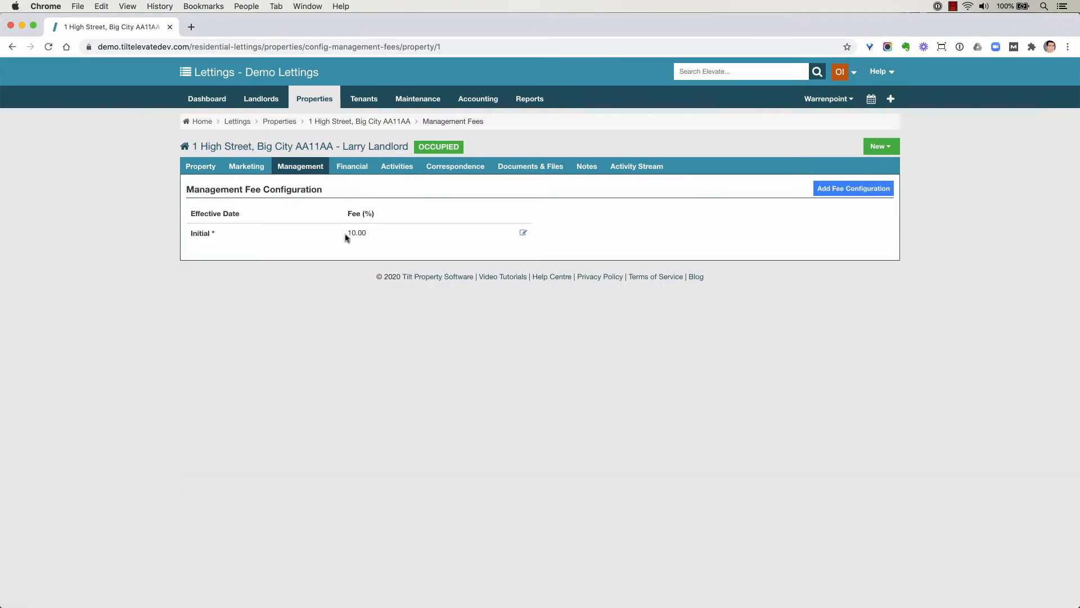
pyautogui.click(524, 234)
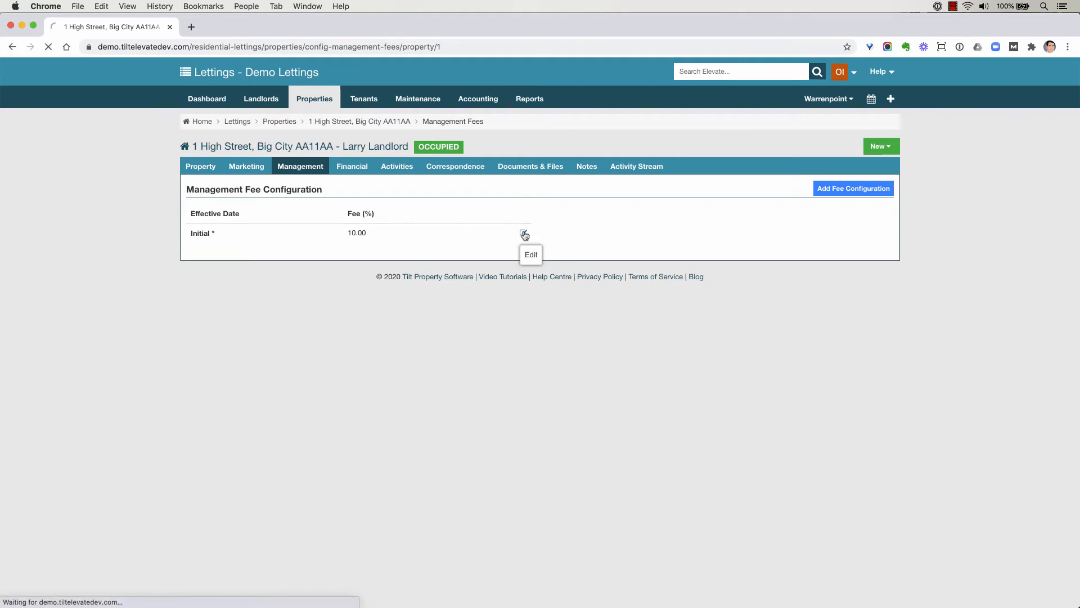
pyautogui.click(369, 280)
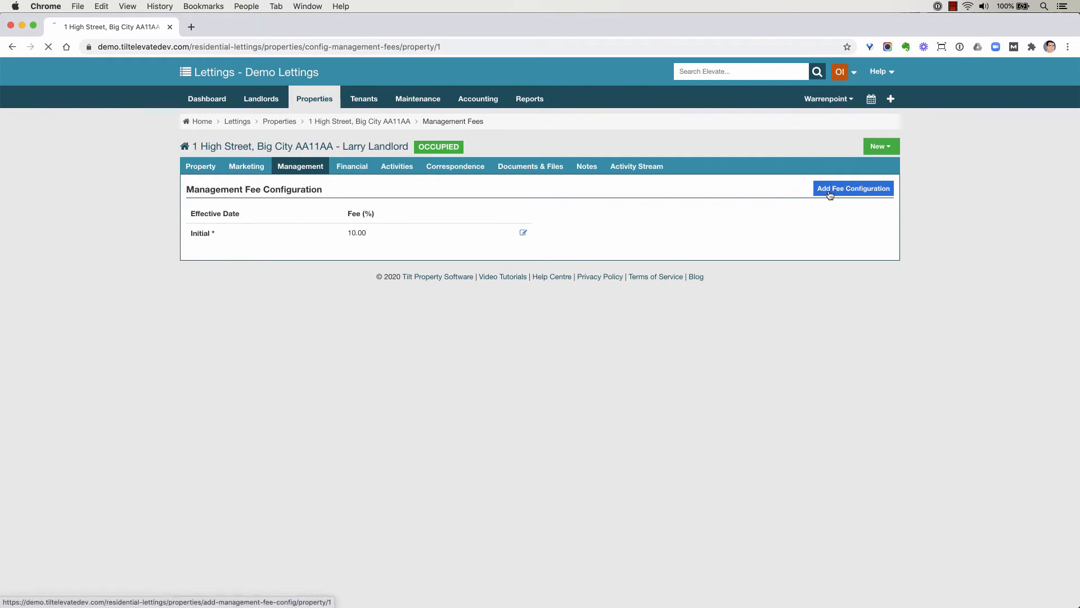
pyautogui.click(825, 194)
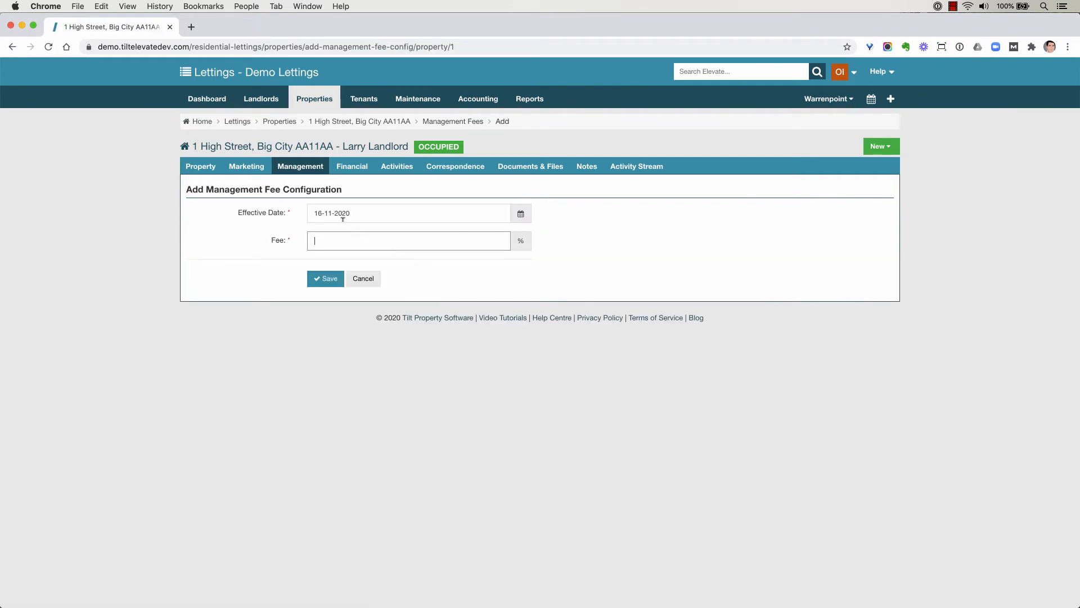
pyautogui.write('8')
pyautogui.click(335, 213)
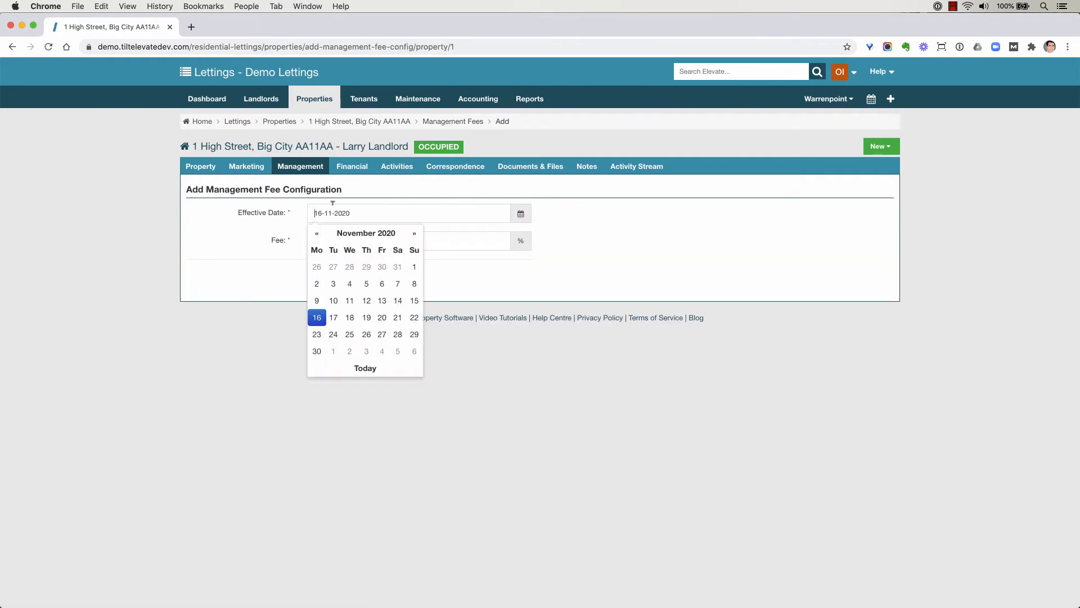
pyautogui.click(316, 351)
pyautogui.click(365, 279)
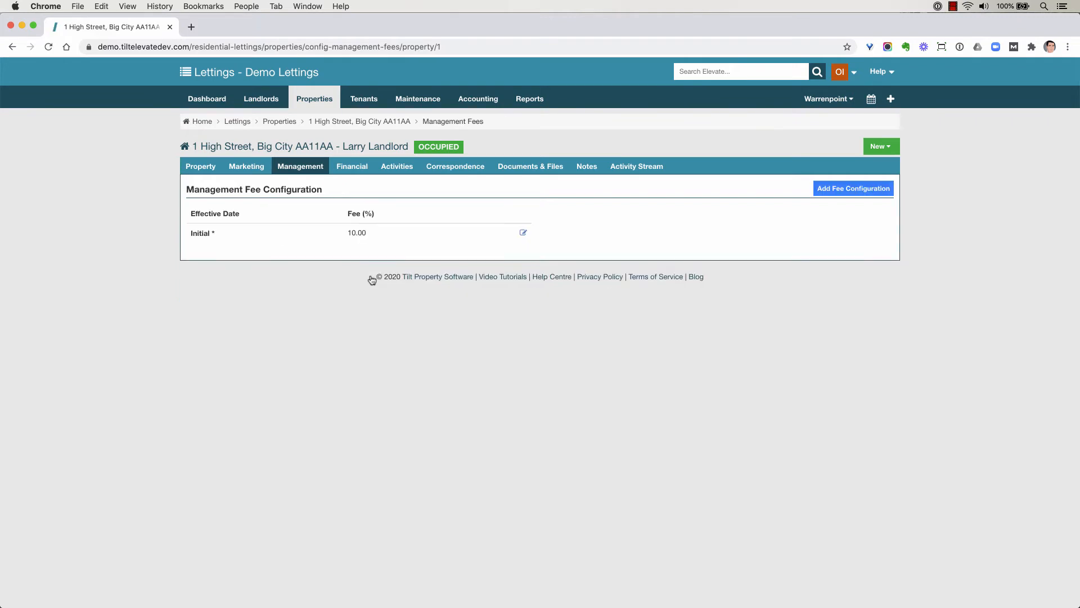
# Filter the tenancies list to Future status and open the tenancy running 01 Dec 2020 to 30 Nov 2021
pyautogui.click(314, 147)
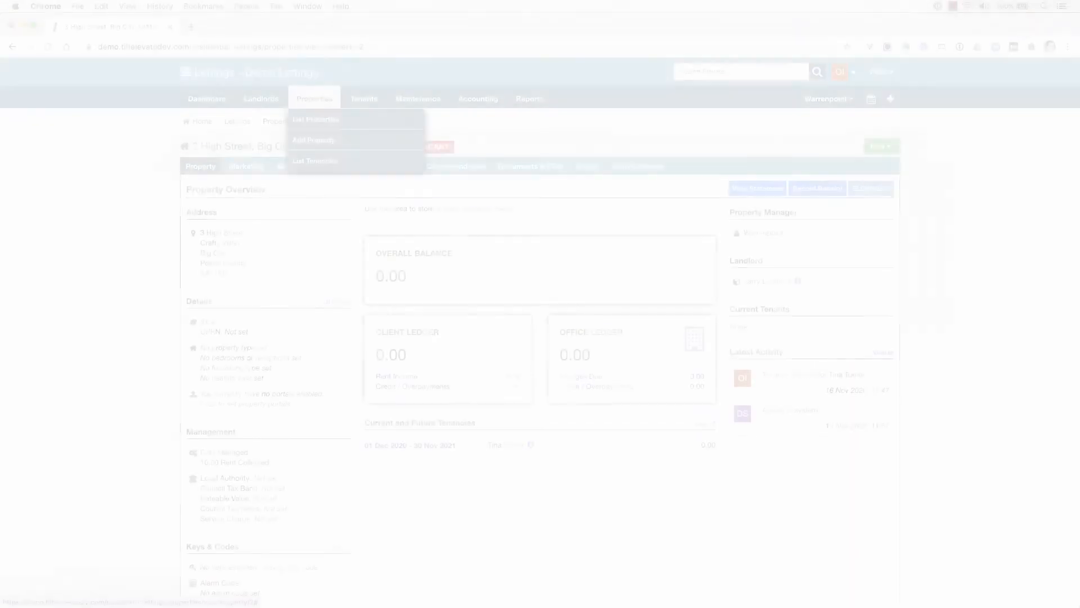
pyautogui.click(315, 161)
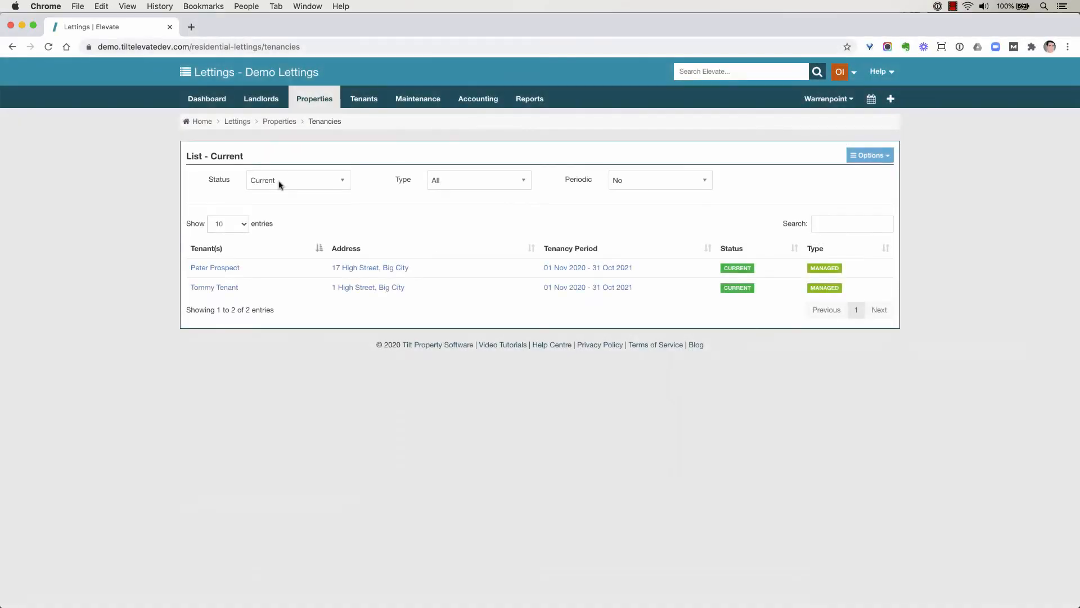
pyautogui.click(277, 181)
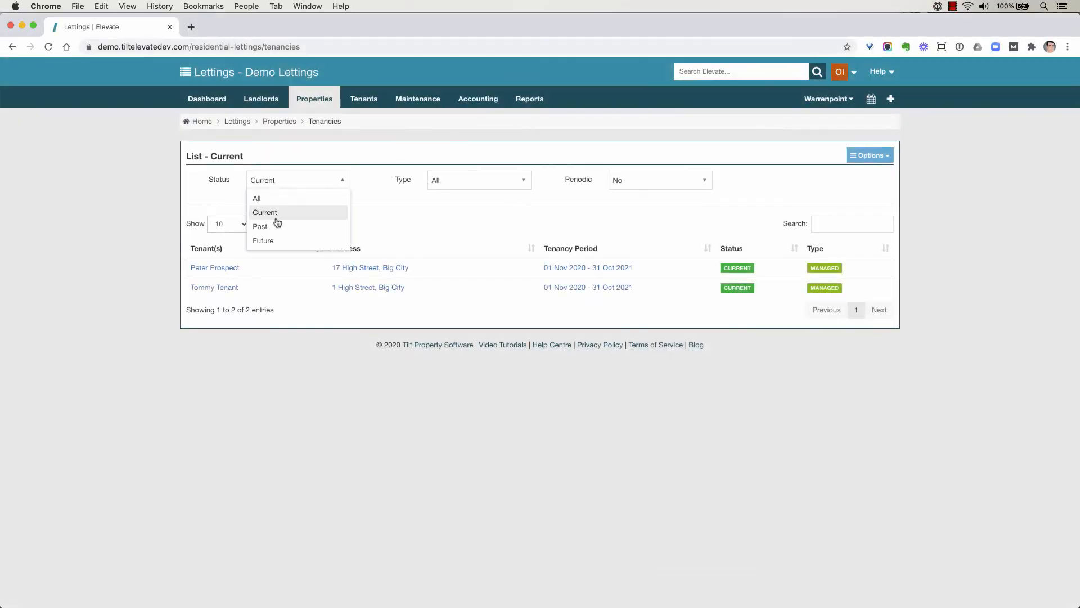
pyautogui.click(273, 241)
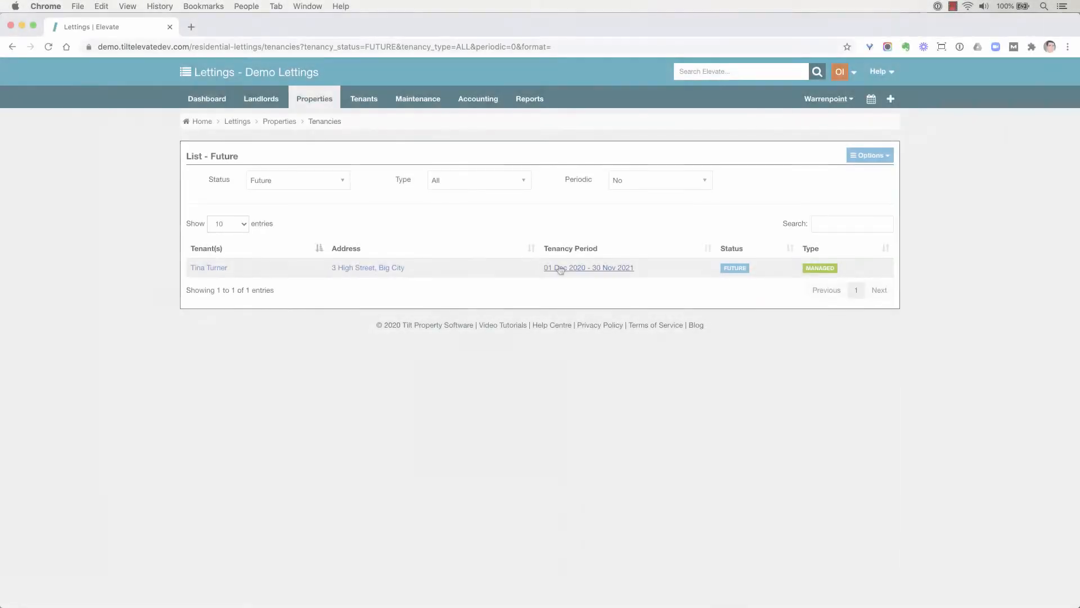
pyautogui.click(567, 269)
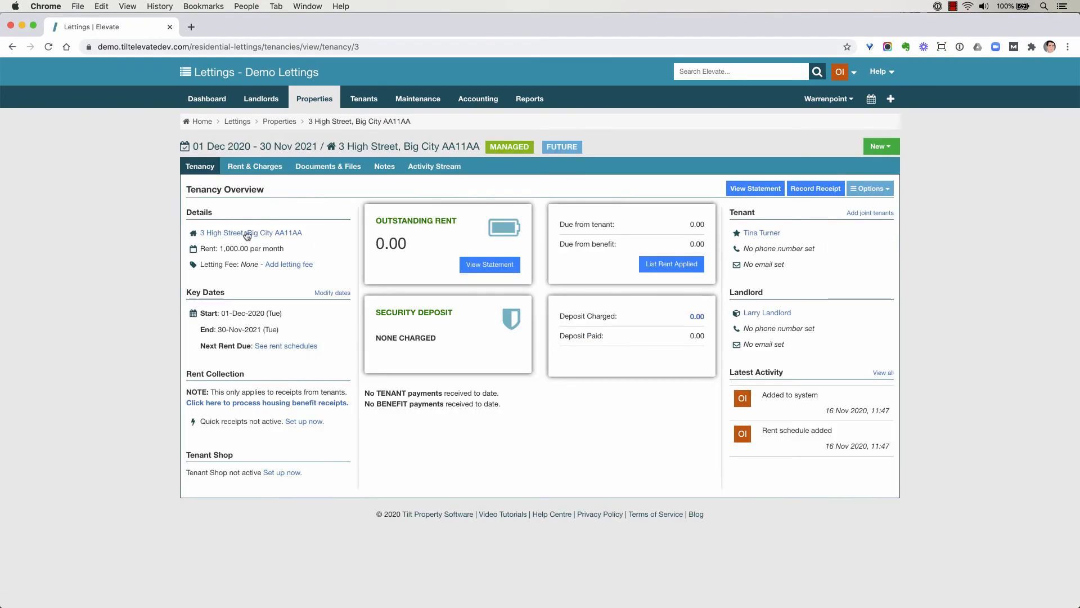
# Set the initial management fee of this tenancy's property to 0.00% and save the configuration
pyautogui.click(248, 234)
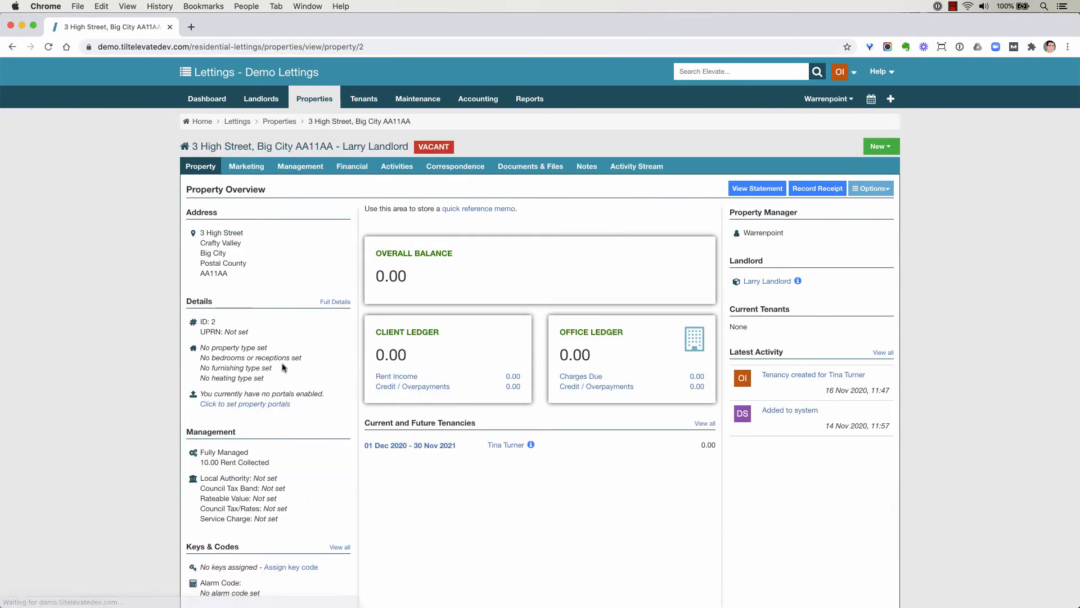
pyautogui.moveTo(200, 462); pyautogui.dragTo(273, 463)
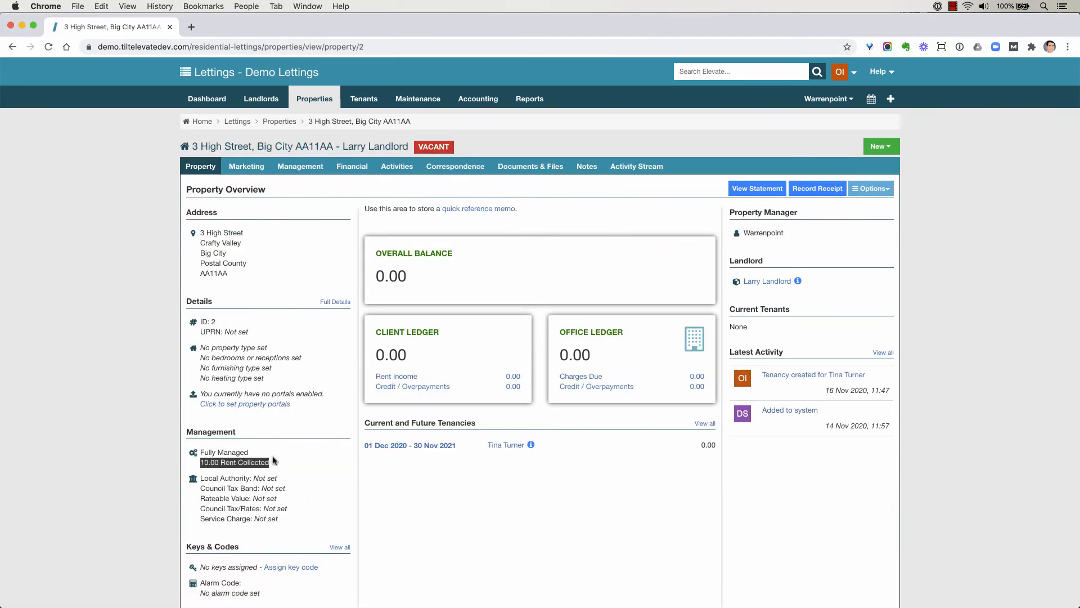
pyautogui.click(301, 167)
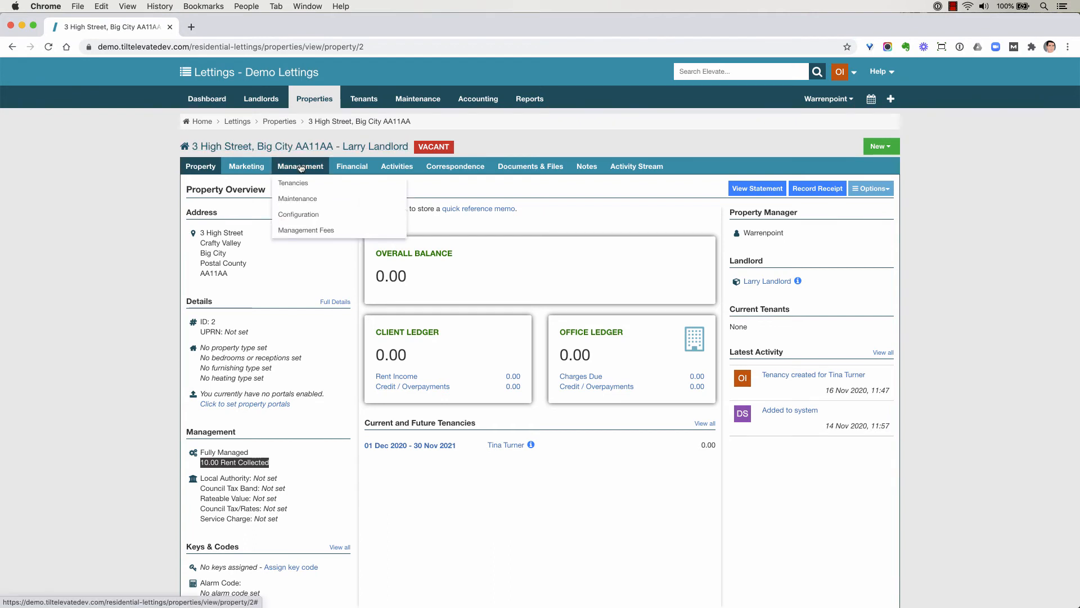
pyautogui.click(306, 230)
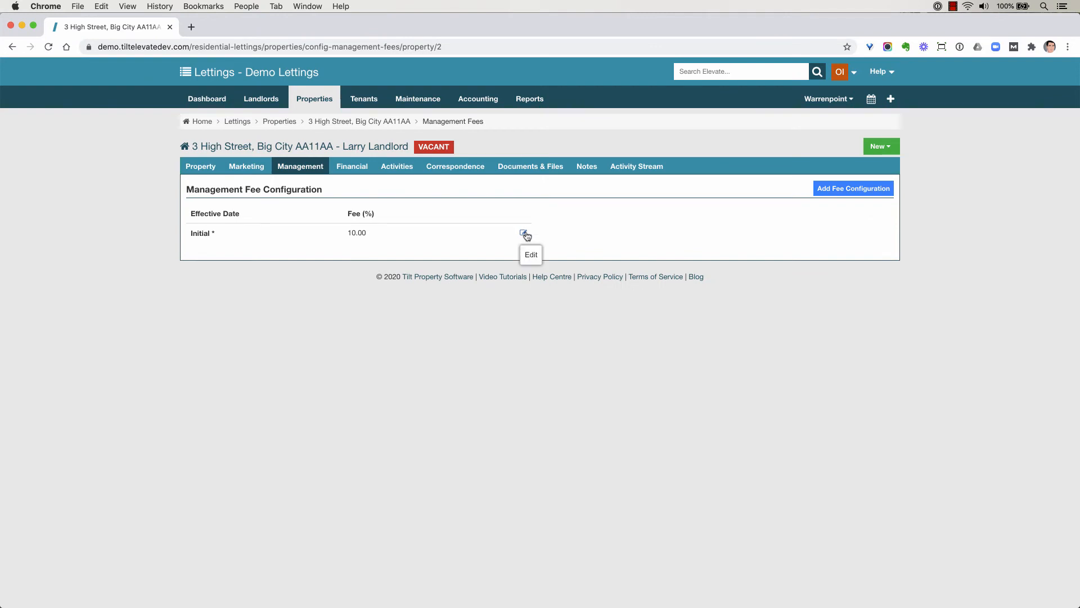
pyautogui.click(524, 233)
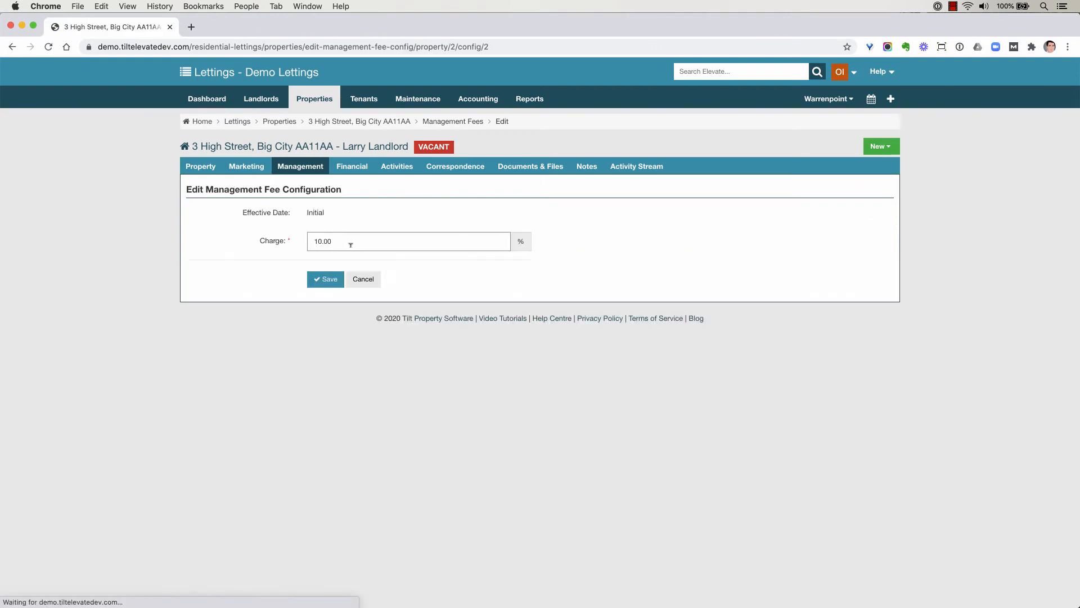
pyautogui.write('0.00')
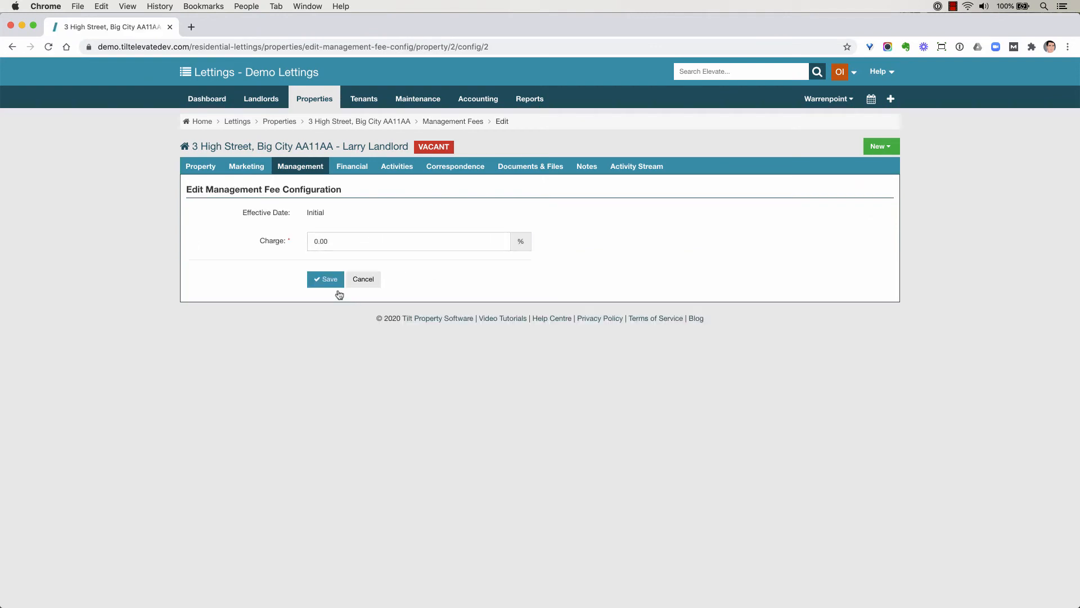
pyautogui.click(314, 279)
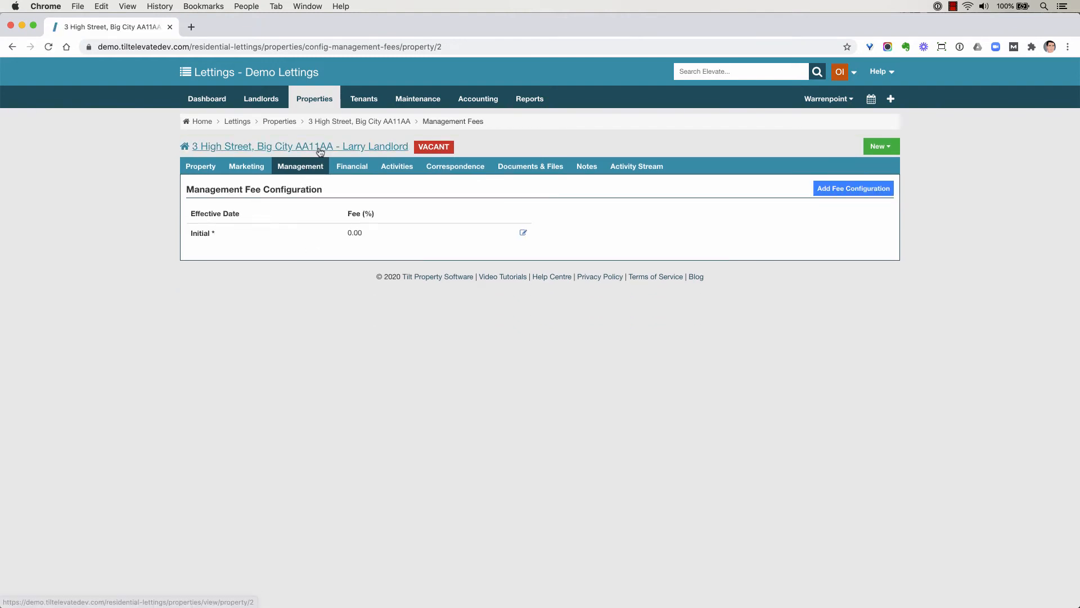
# From the property overview, open the 01 Dec 2020 to 30 Nov 2021 tenancy and start adding a recurring charge
pyautogui.click(320, 147)
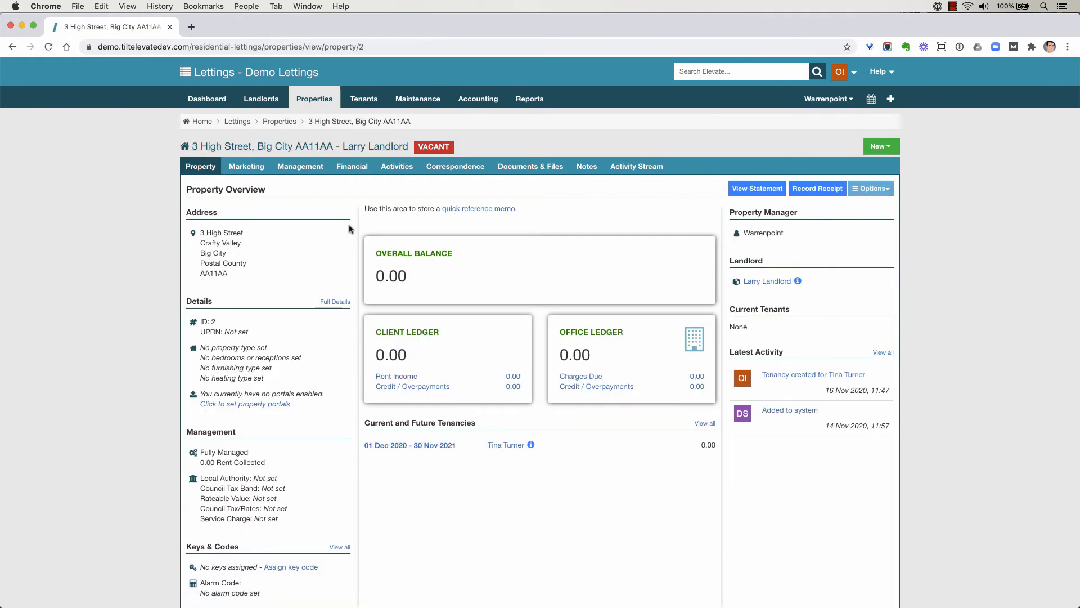
pyautogui.click(403, 447)
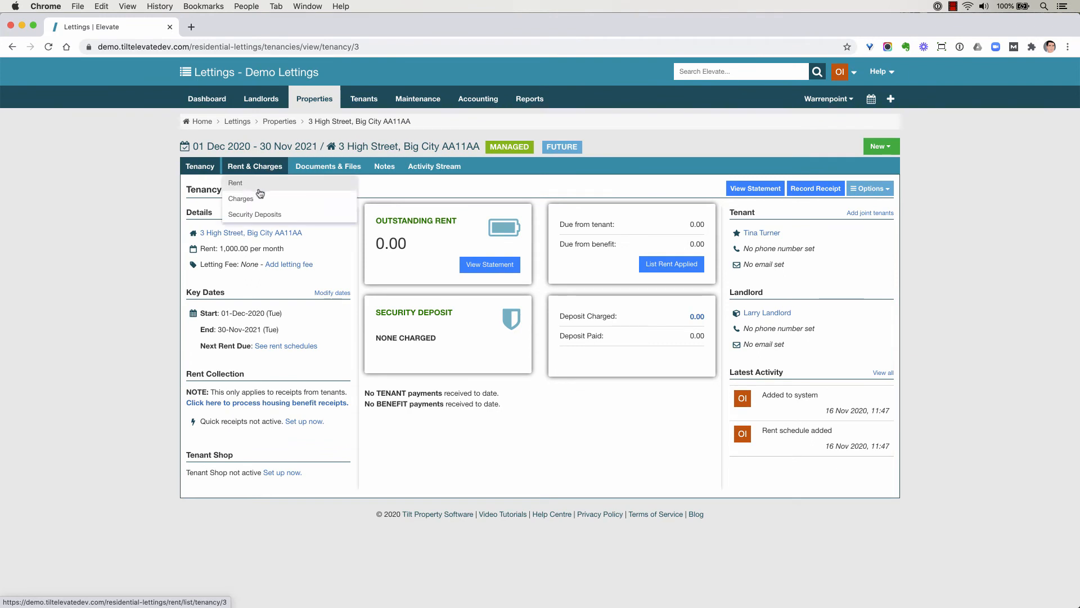
pyautogui.click(255, 166)
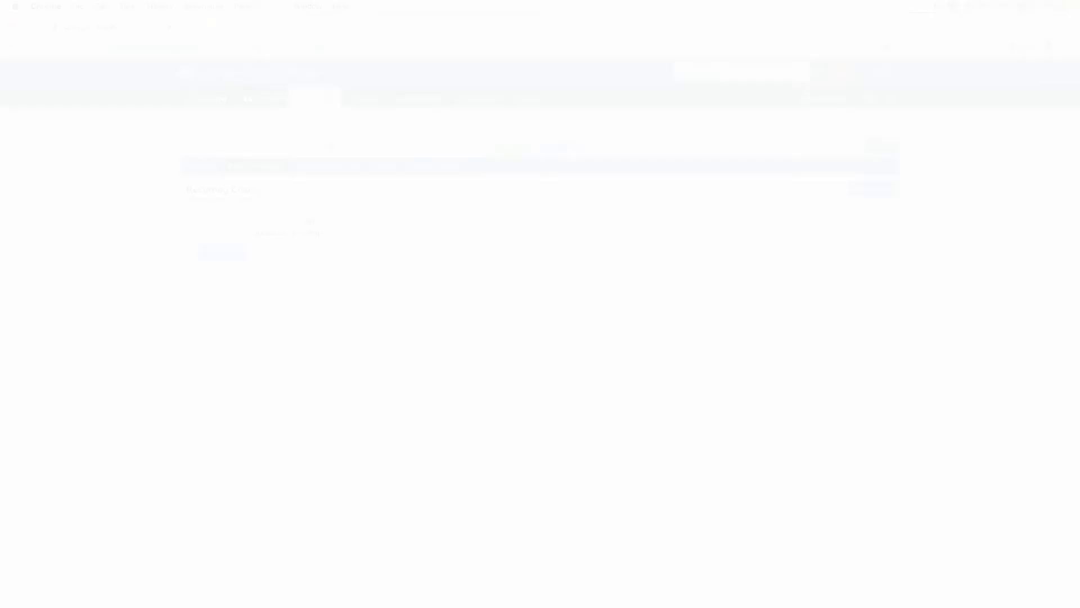
pyautogui.click(859, 192)
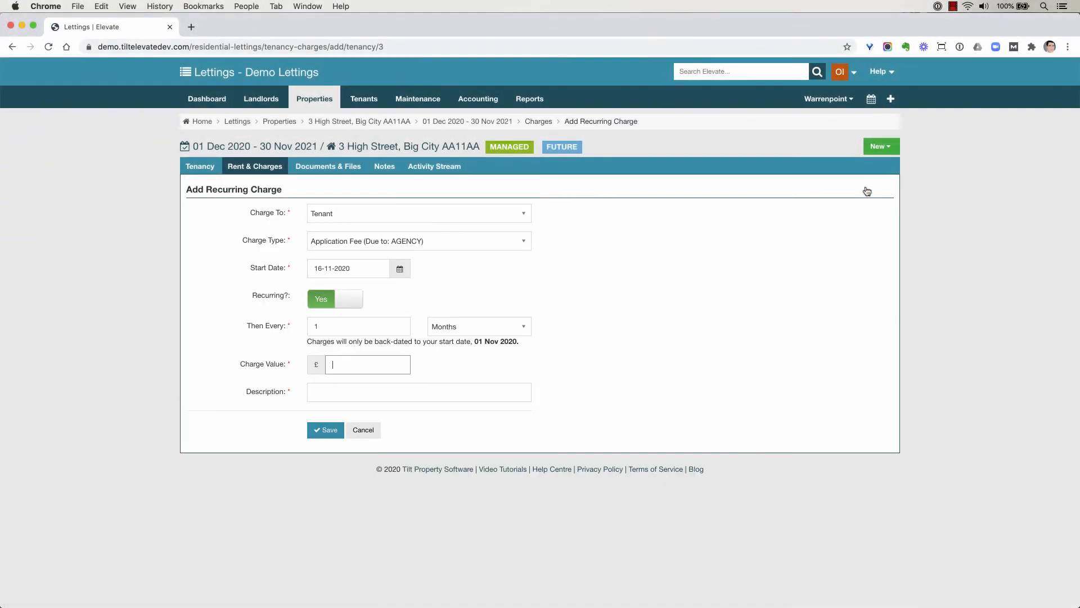
# Compare the charge types offered when the recurring charge is made to the property and to the tenant
pyautogui.click(347, 215)
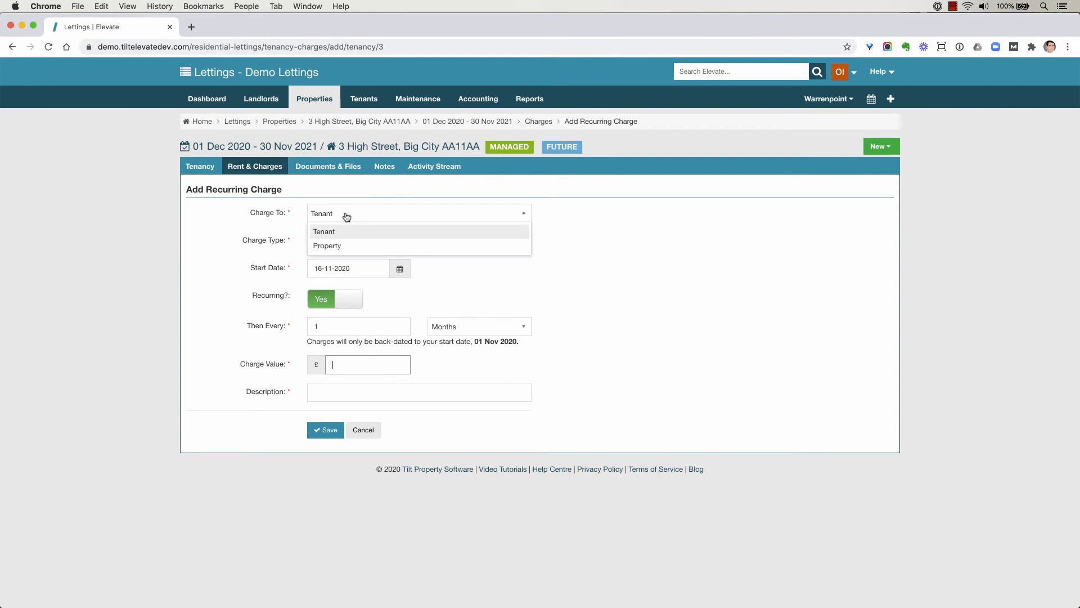
pyautogui.click(342, 246)
pyautogui.click(344, 243)
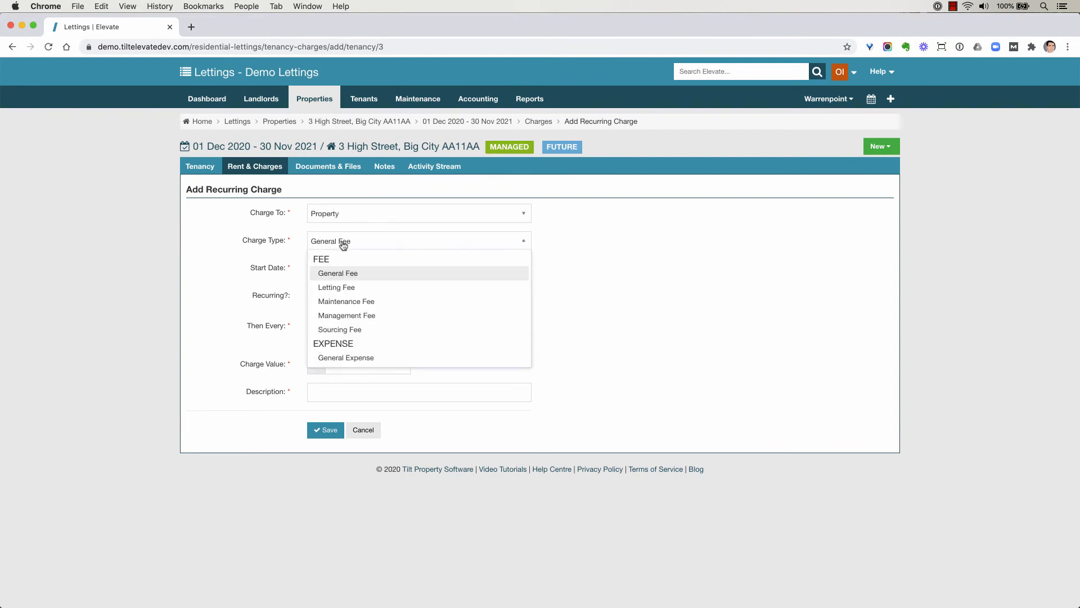
pyautogui.click(345, 216)
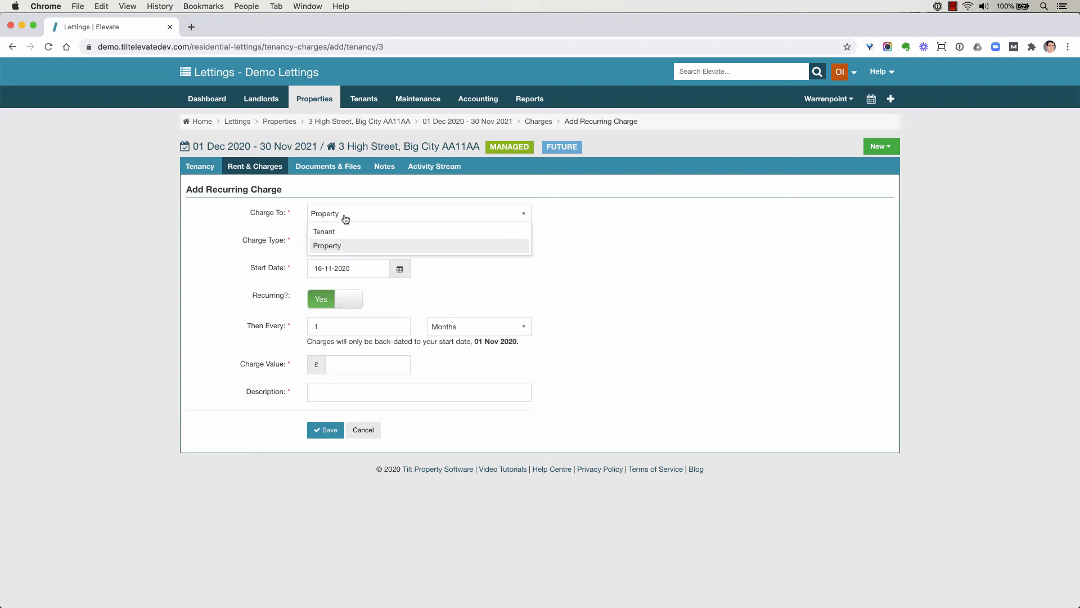
pyautogui.click(338, 233)
pyautogui.click(348, 242)
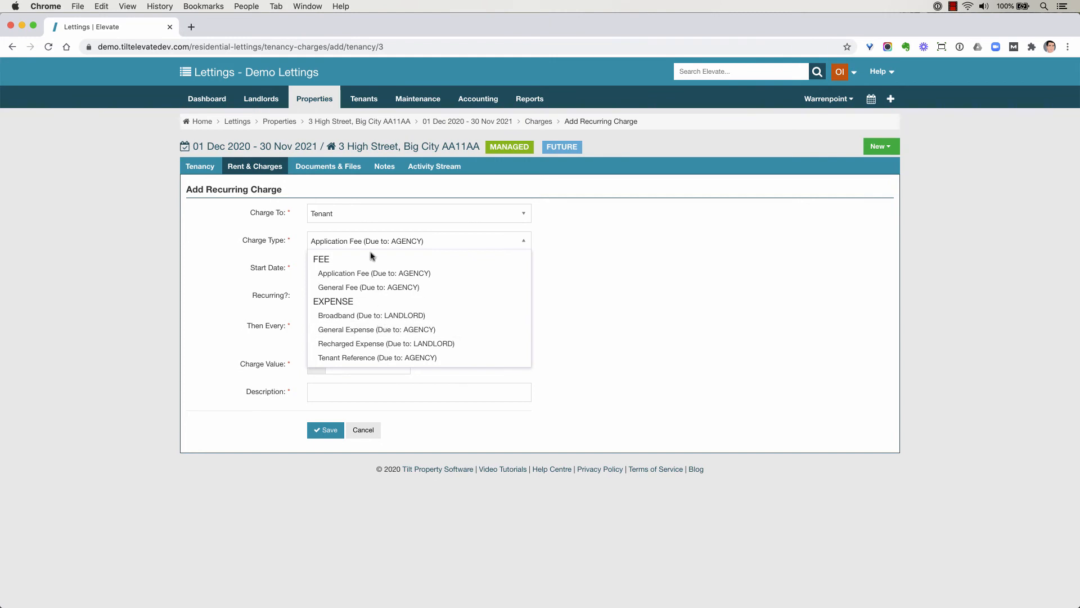
# Set the recurring charge to Property with type Management Fee and start date 01-12-2020
pyautogui.click(357, 217)
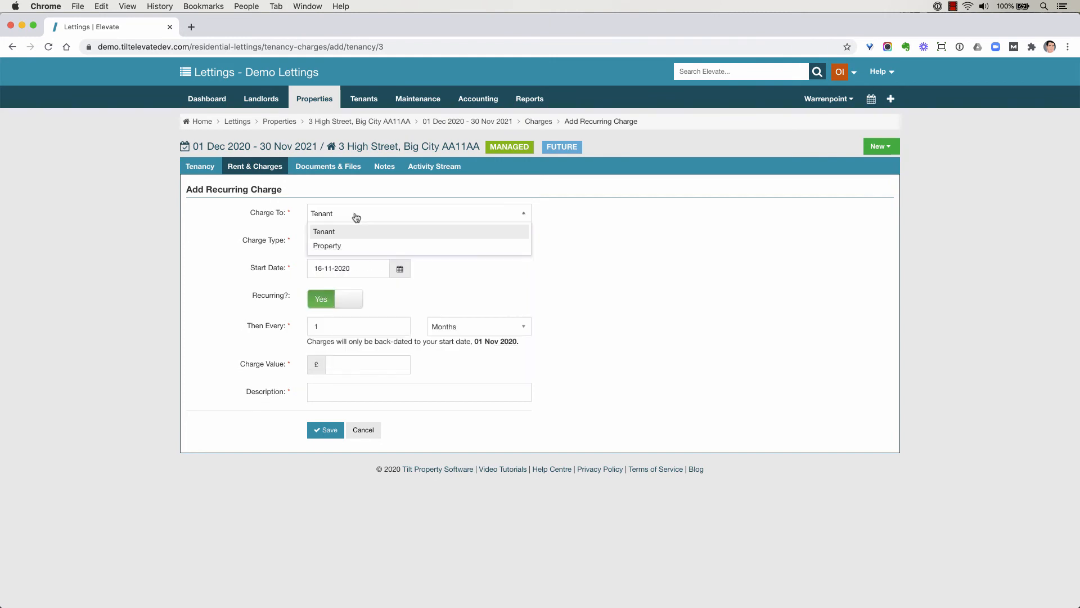
pyautogui.click(344, 251)
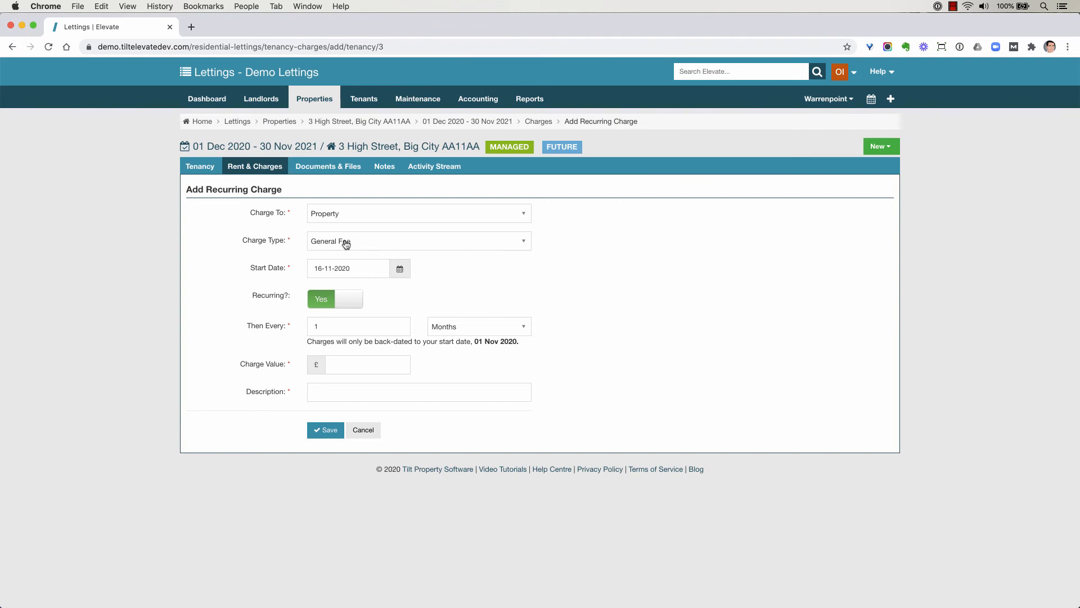
pyautogui.click(346, 244)
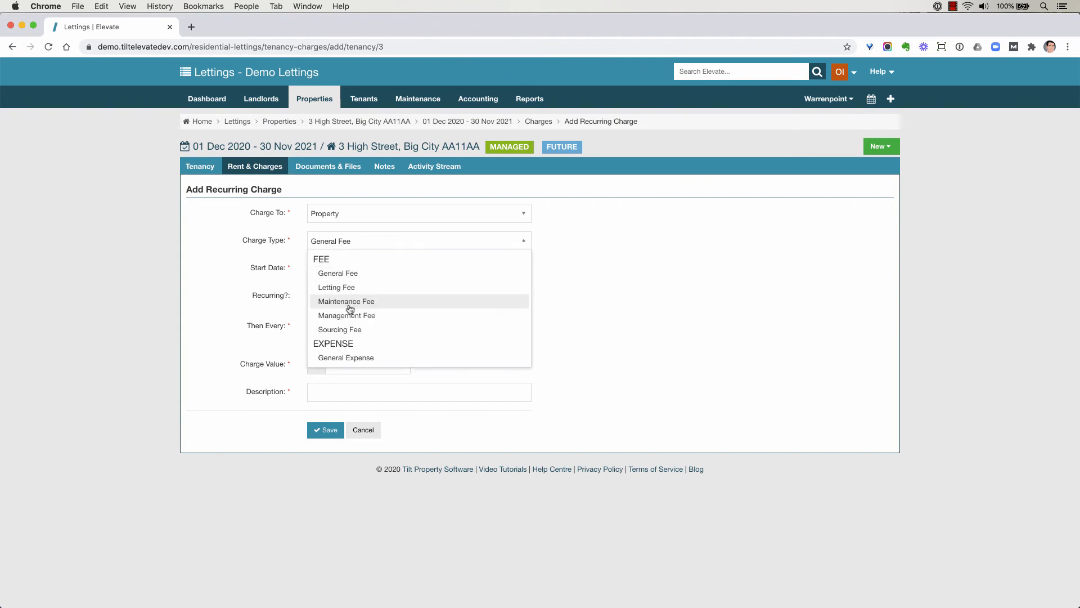
pyautogui.click(349, 312)
pyautogui.click(331, 269)
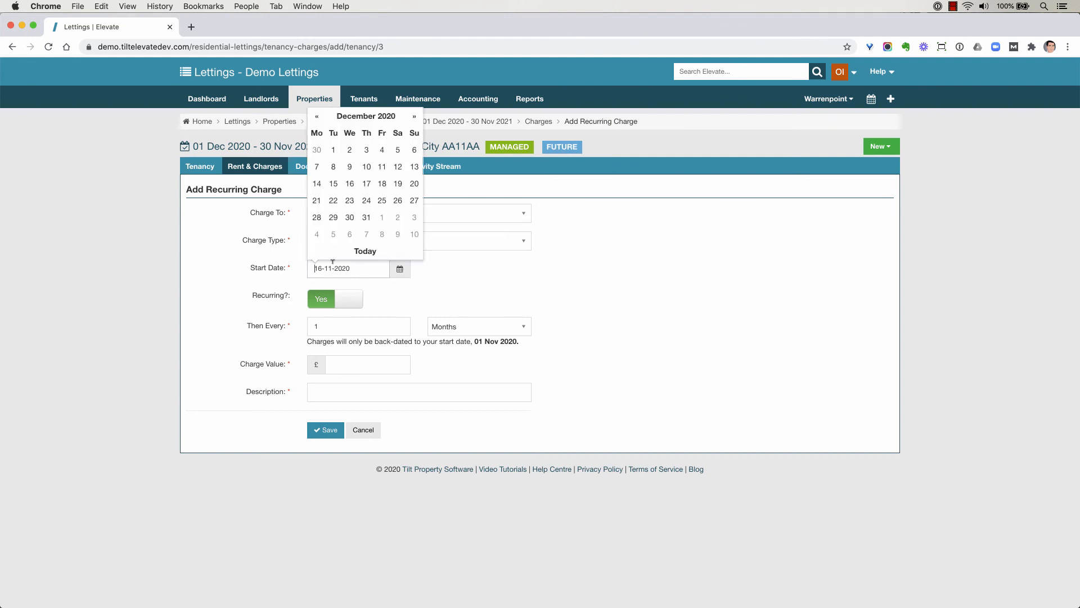
pyautogui.click(333, 150)
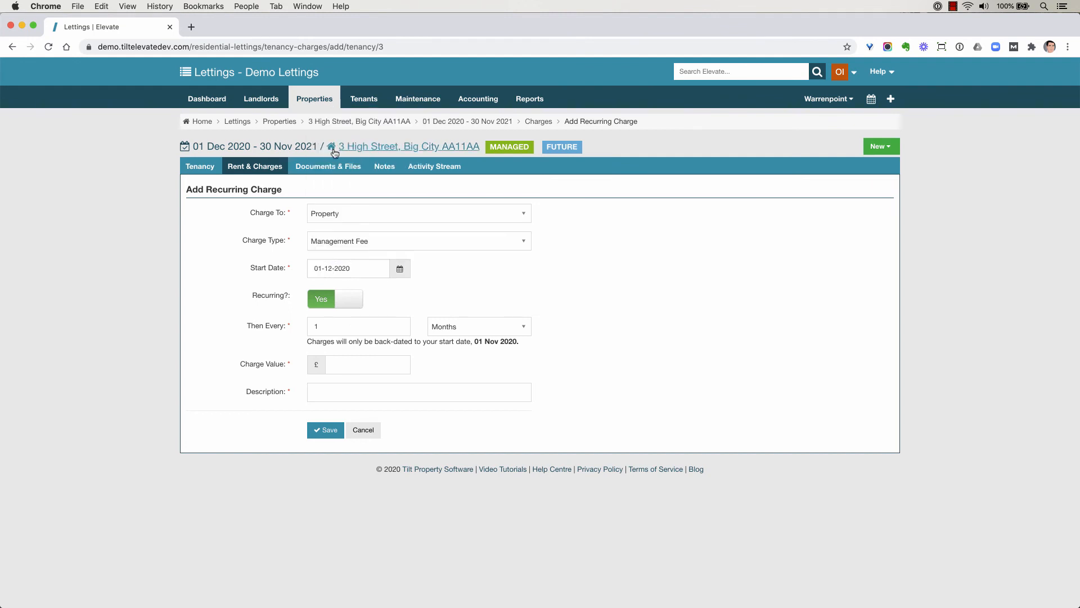
# Keep the charge repeating every 1 month, enter a value of 50.00 and description "Management fee", and save it
pyautogui.click(467, 329)
pyautogui.click(394, 354)
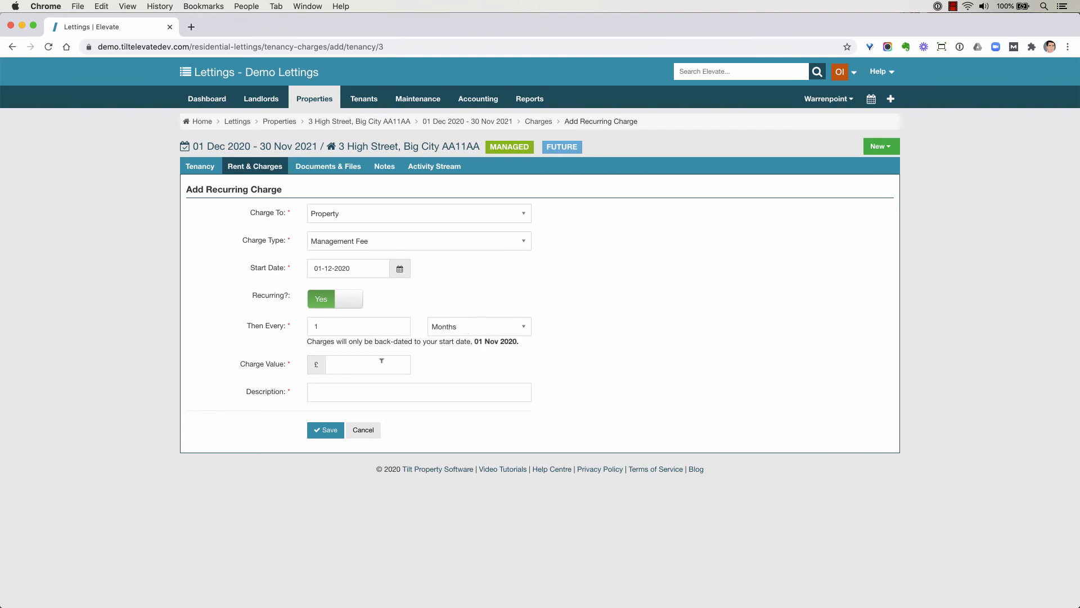
pyautogui.click(382, 361)
pyautogui.press('Tab')
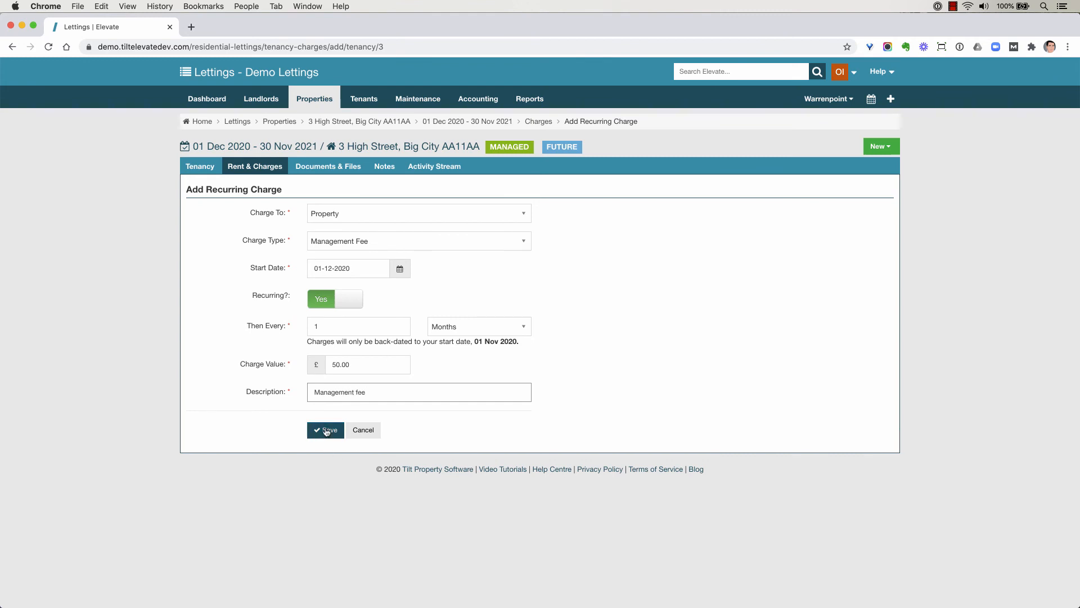
pyautogui.click(326, 431)
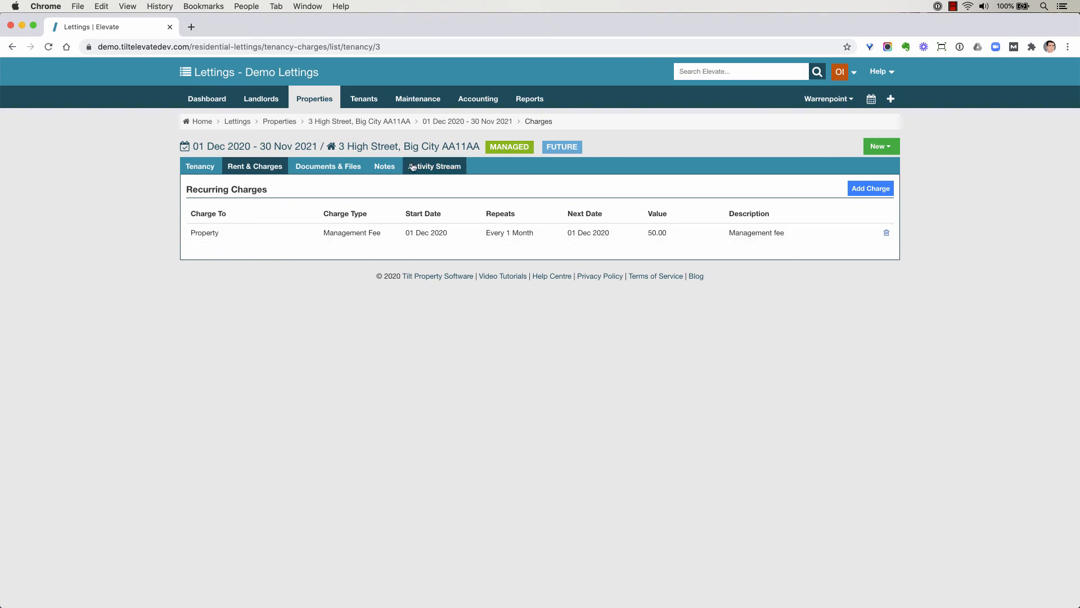
# Review the property's applied and recurring landlord charges, opening the new charge form and leaving it without saving
pyautogui.click(427, 148)
pyautogui.click(351, 166)
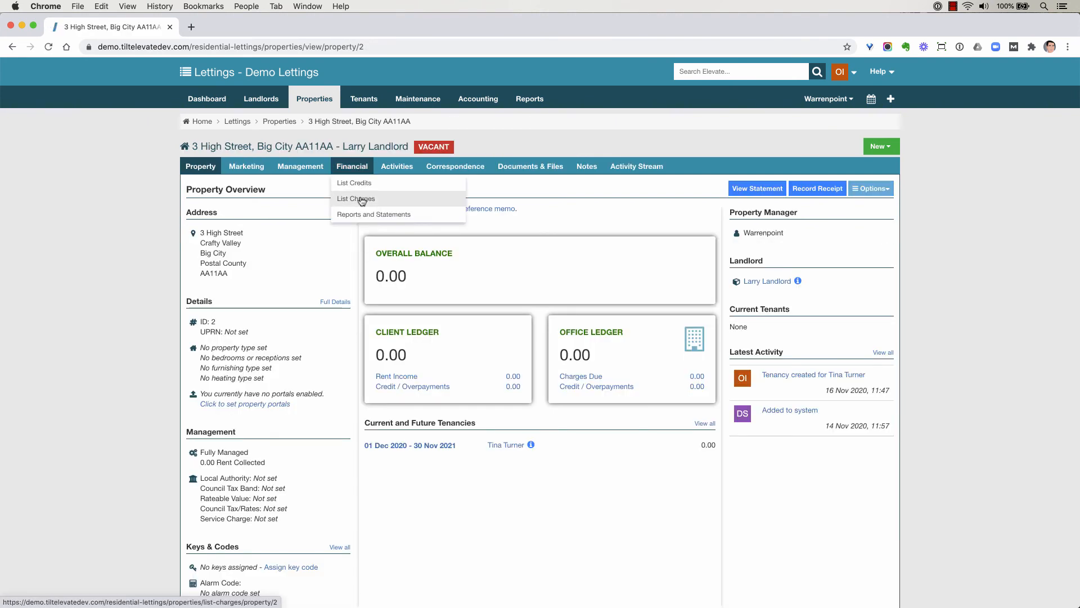
pyautogui.click(360, 200)
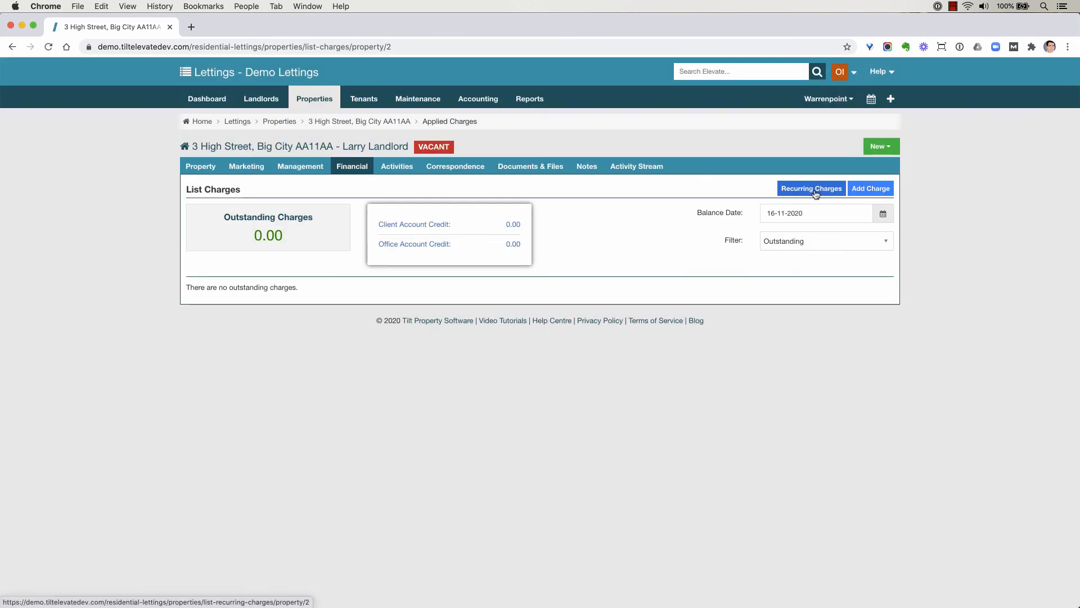
pyautogui.click(816, 189)
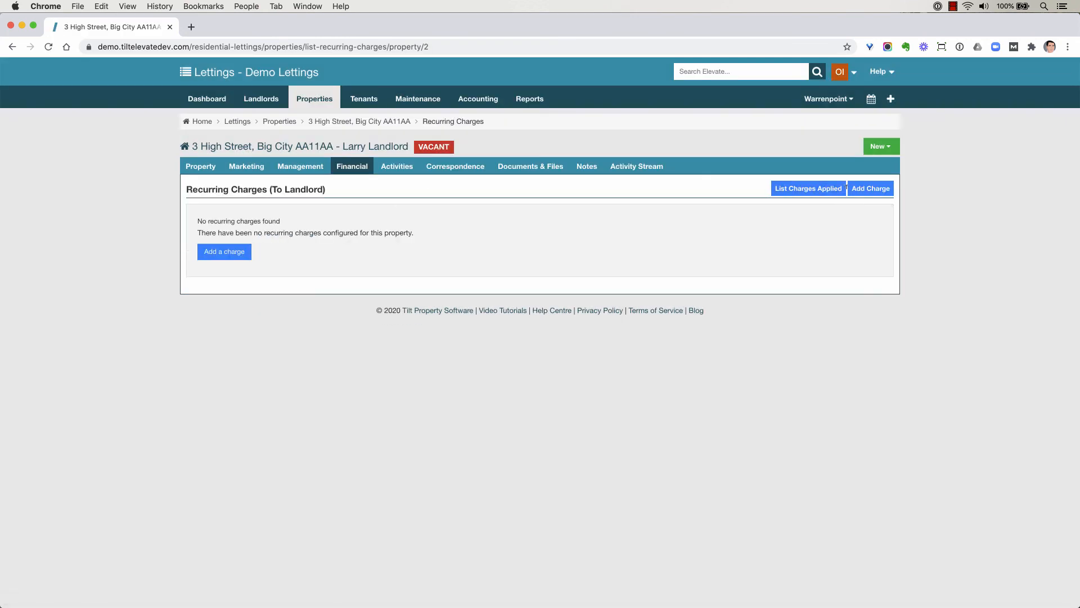
pyautogui.click(870, 189)
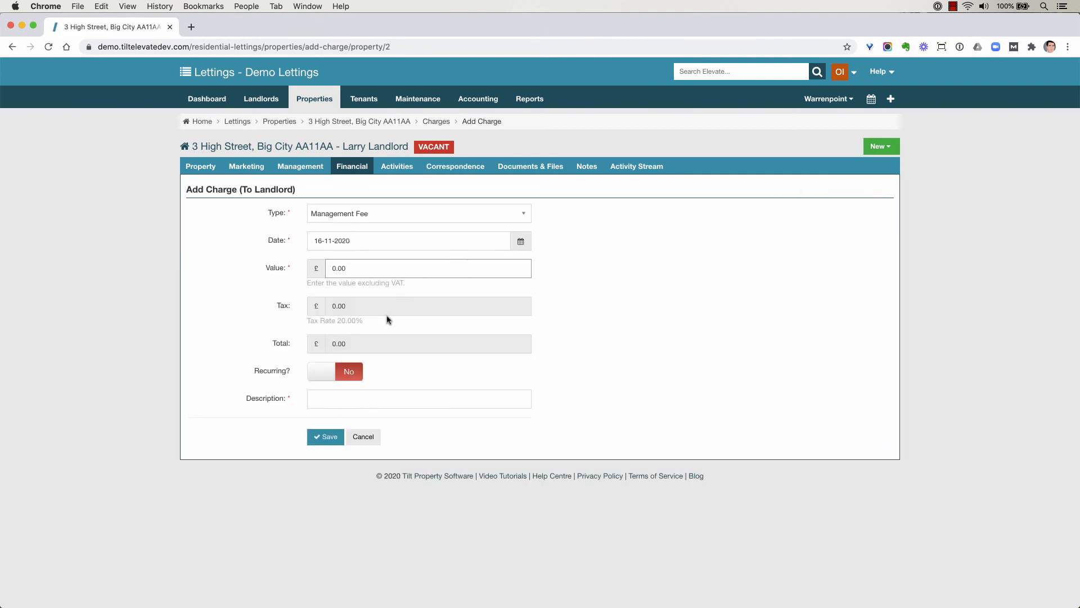
pyautogui.click(357, 368)
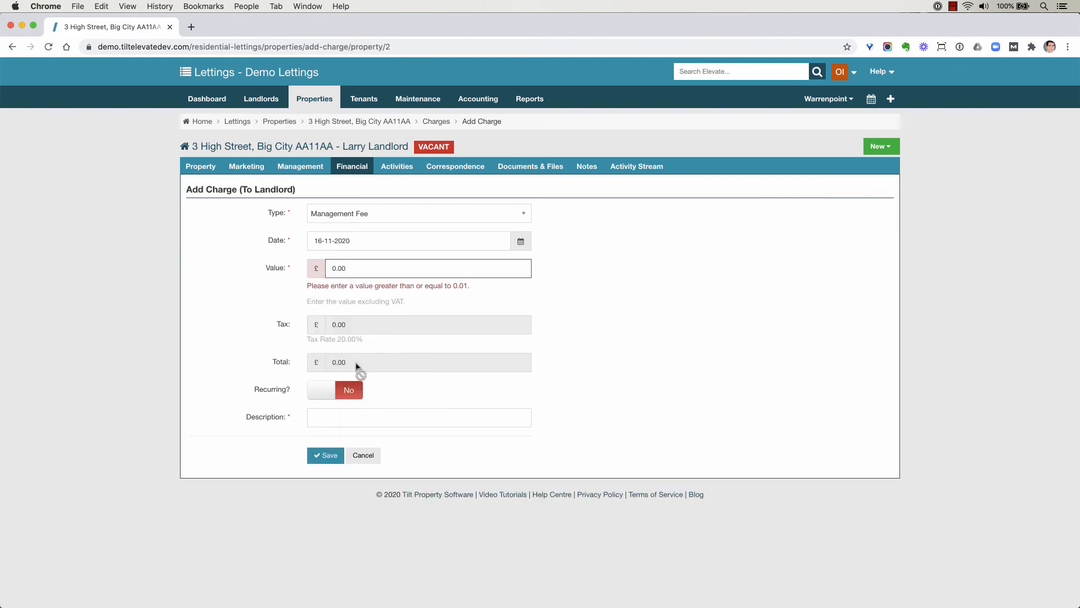
pyautogui.click(363, 455)
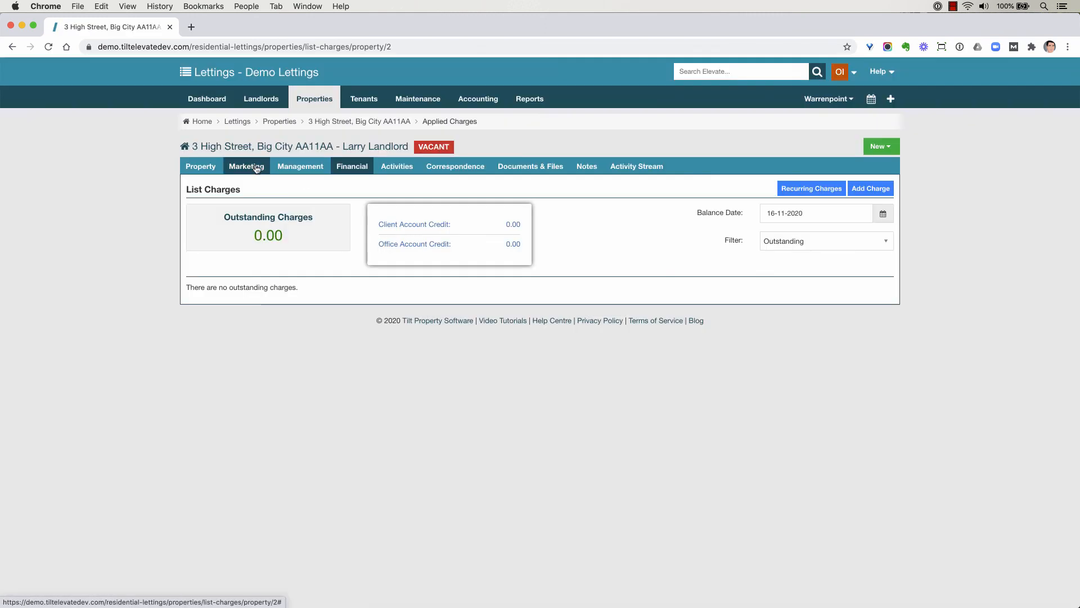
# Open the All Invoices Charged accounting report and examine its status filter, charge type filter and export options
pyautogui.click(529, 99)
pyautogui.click(548, 179)
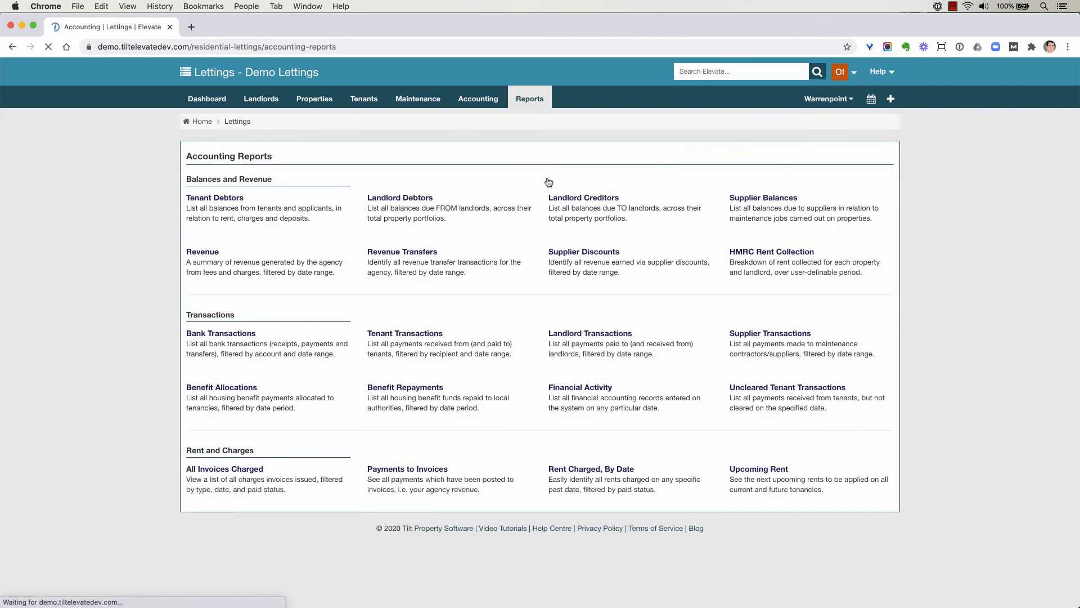
pyautogui.click(244, 471)
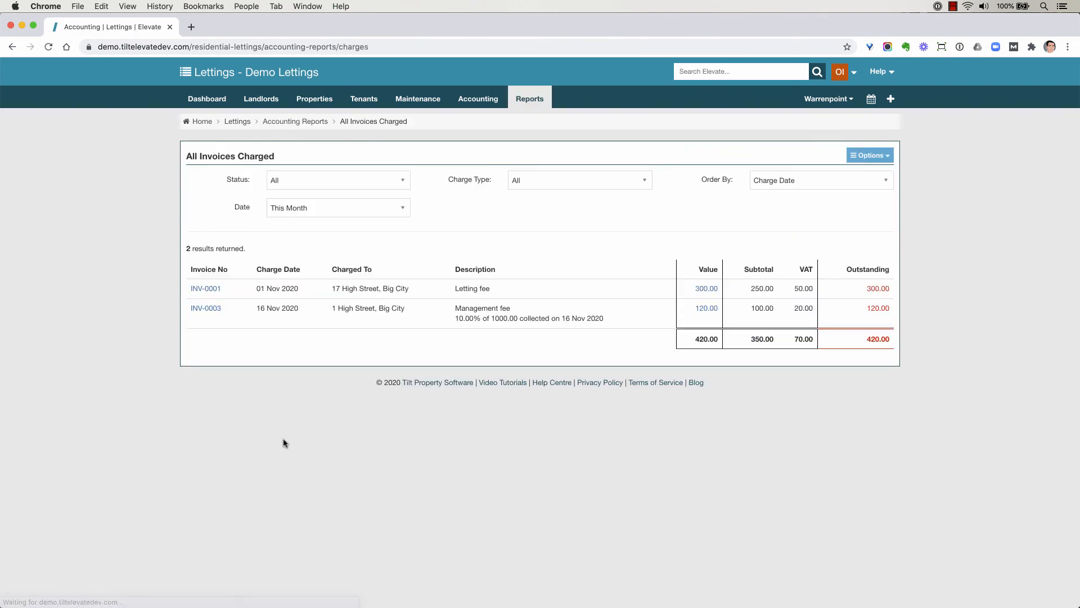
pyautogui.click(324, 188)
pyautogui.click(555, 179)
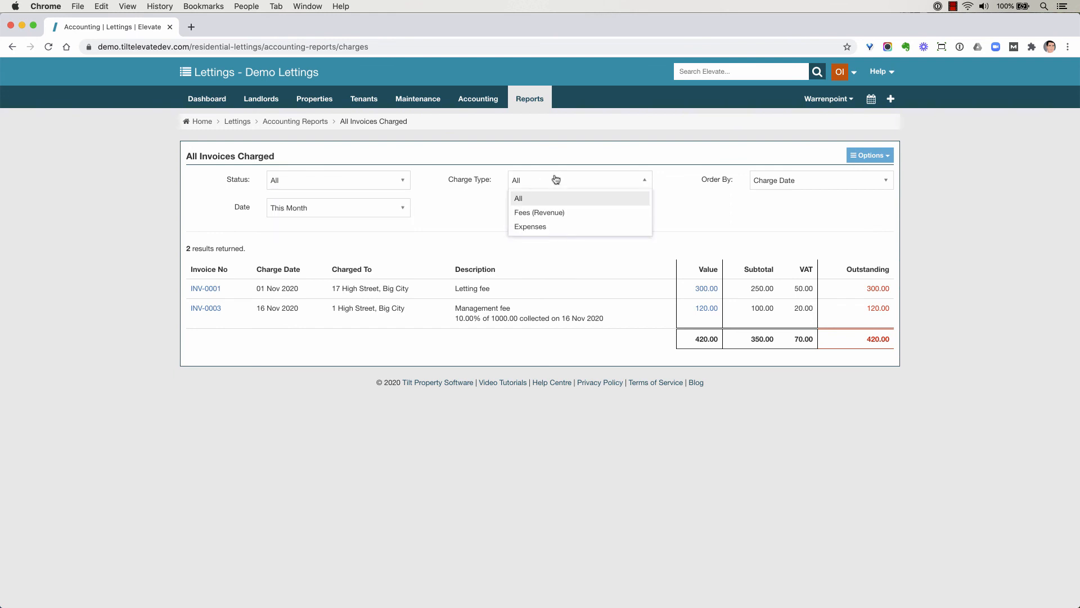
pyautogui.click(857, 160)
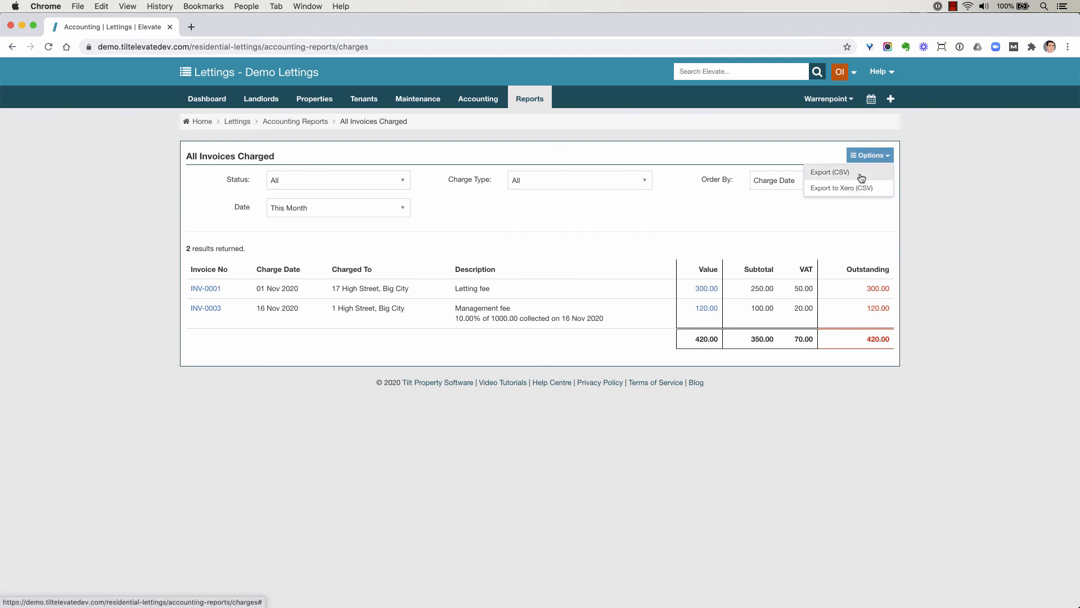